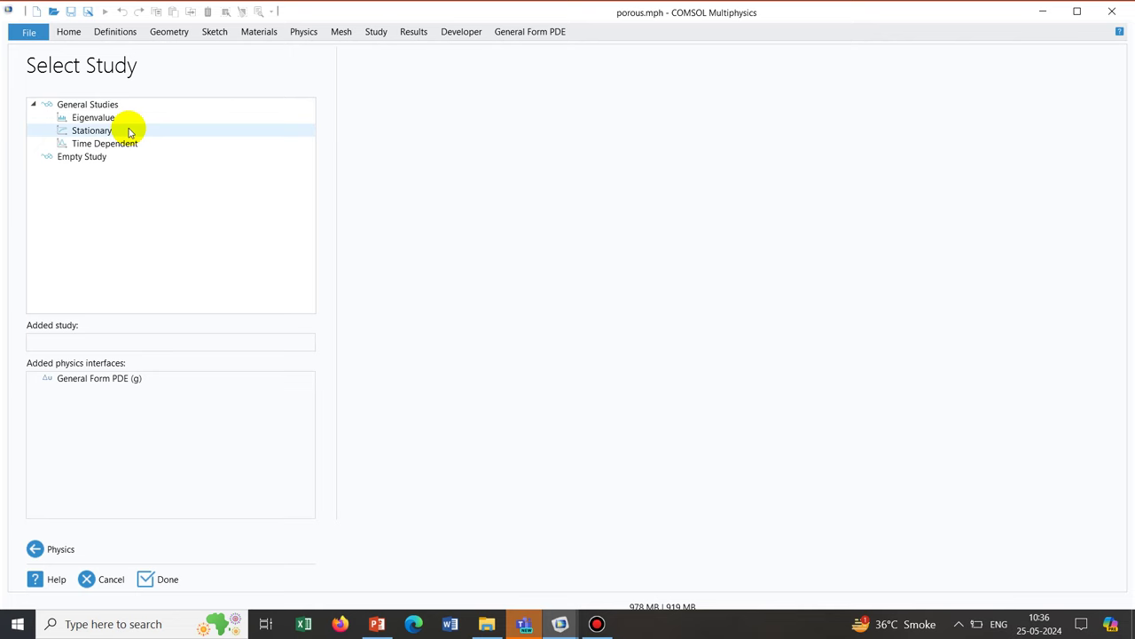
Step: Pick Stationary from General Studies for the General Form PDE interface
click(130, 132)
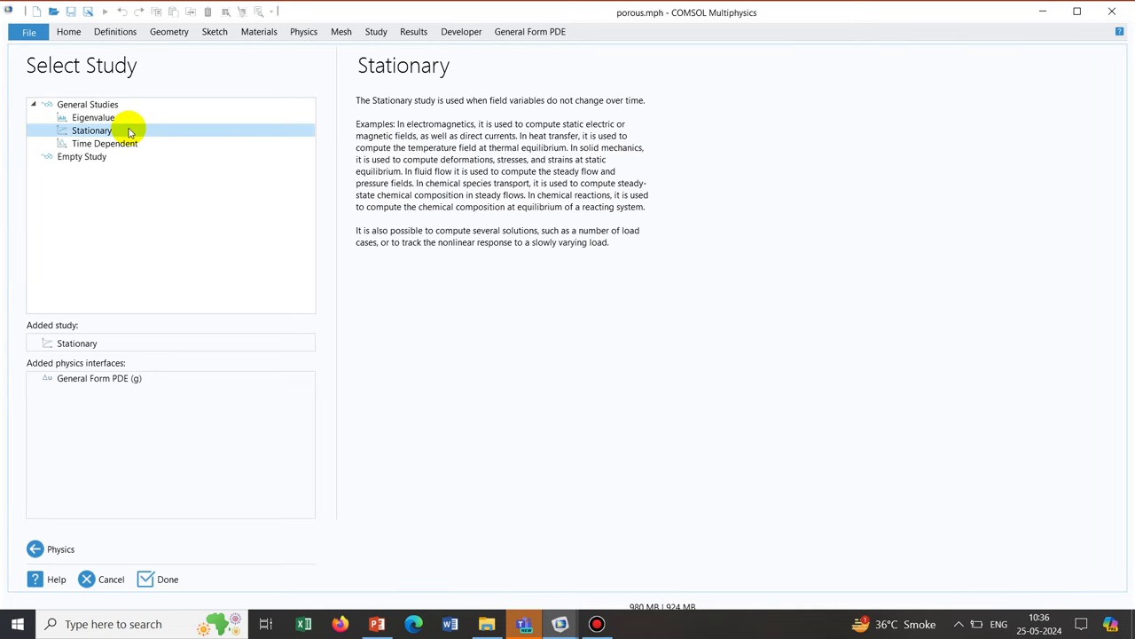
Step: Add the Stationary study to finish the wizard, then widen the Graphics window
double_click(130, 132)
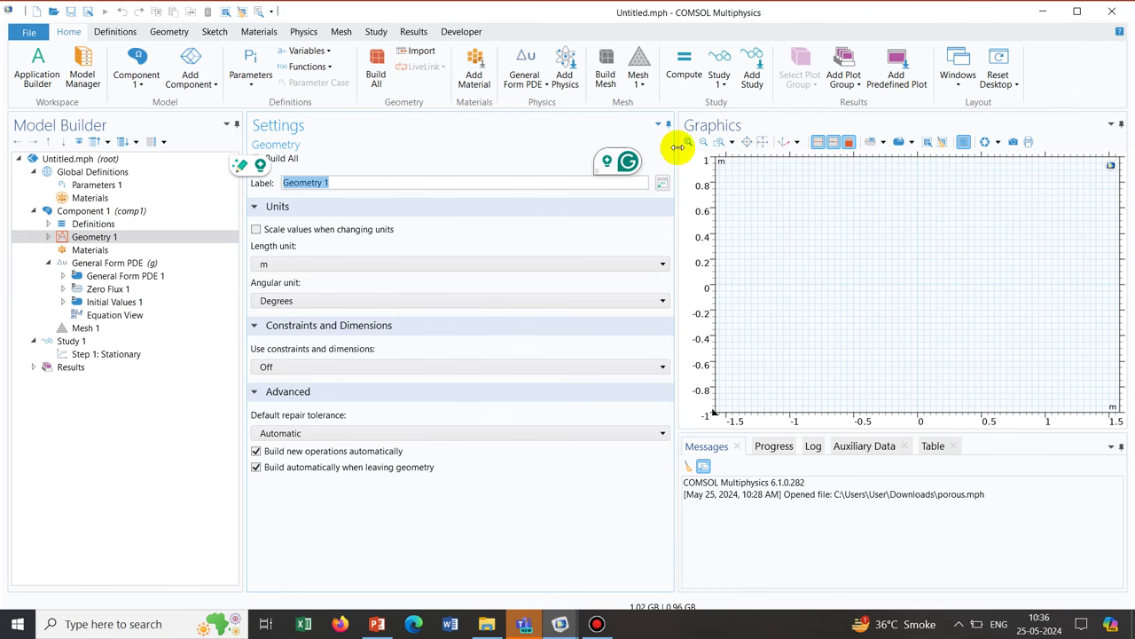
drag(677, 148, 619, 147)
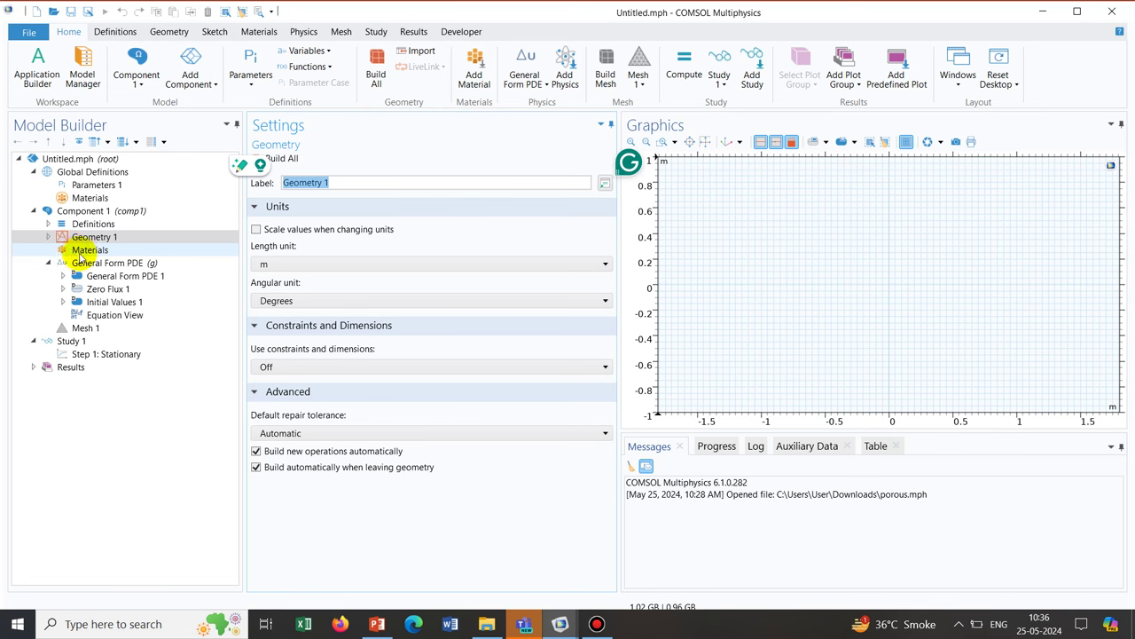
Step: Set Geometry 1's length unit to mm and build Rectangle 1, width 6 and height 3
click(294, 263)
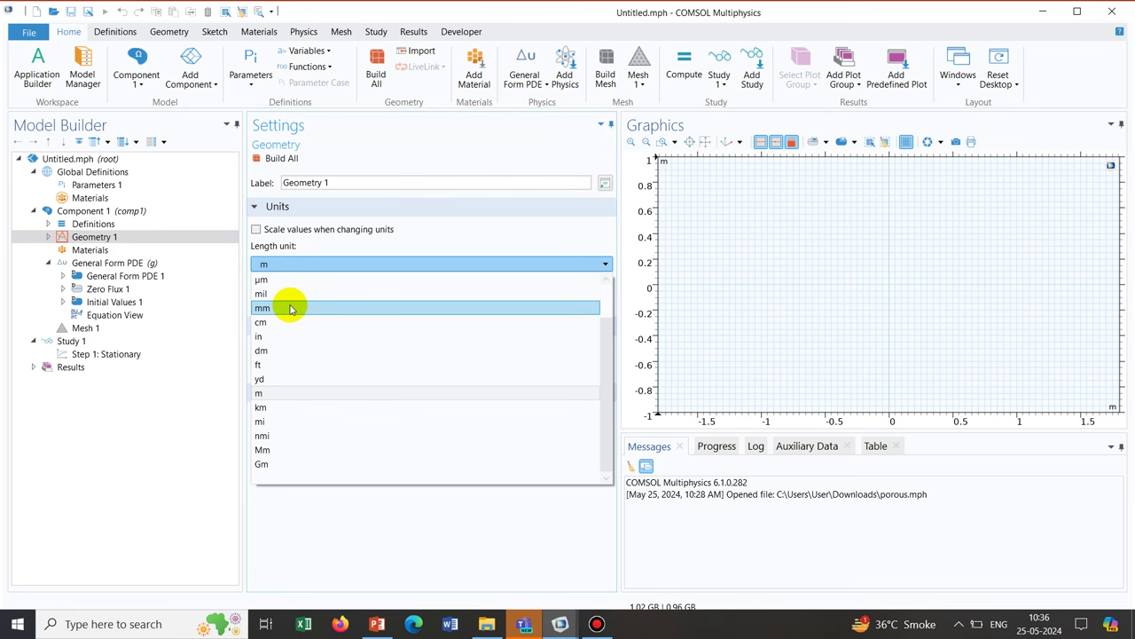
click(290, 308)
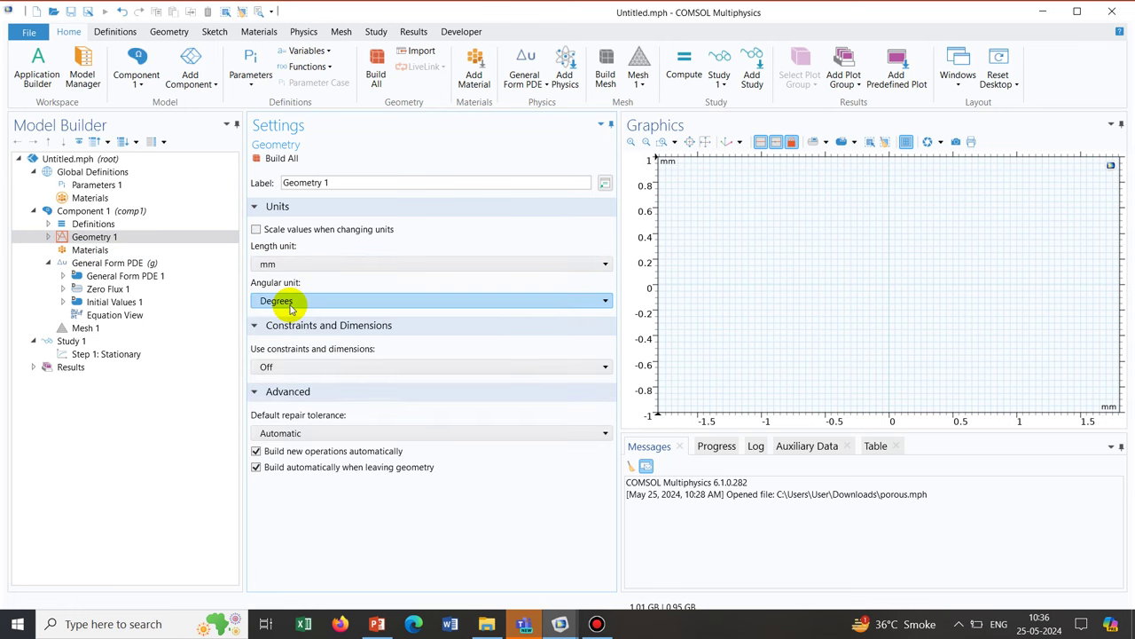
right_click(116, 236)
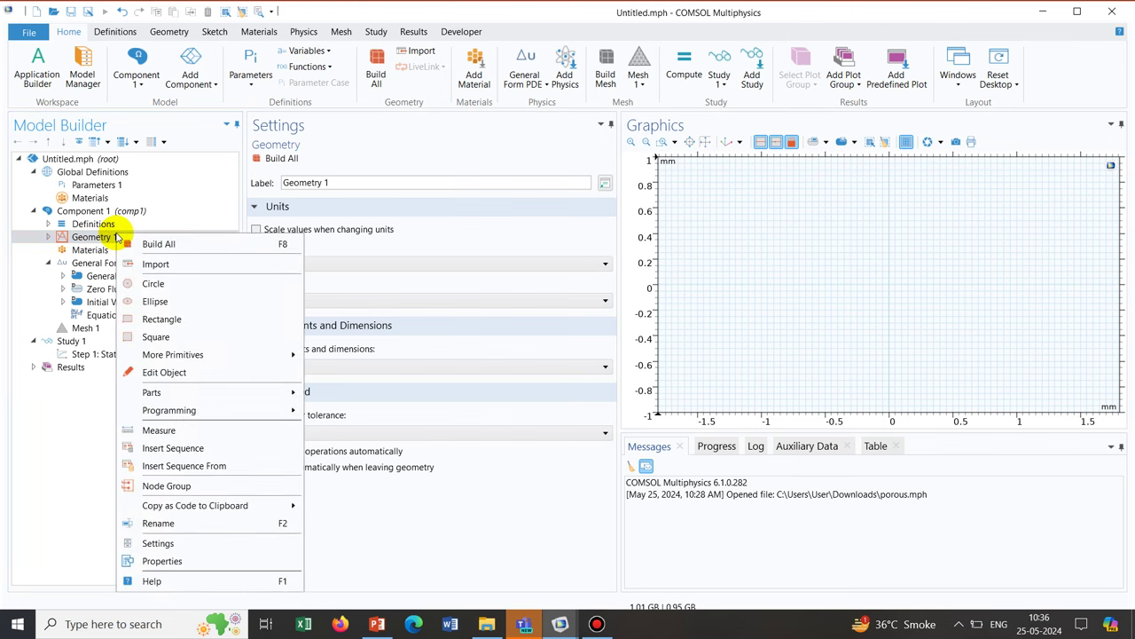
click(162, 317)
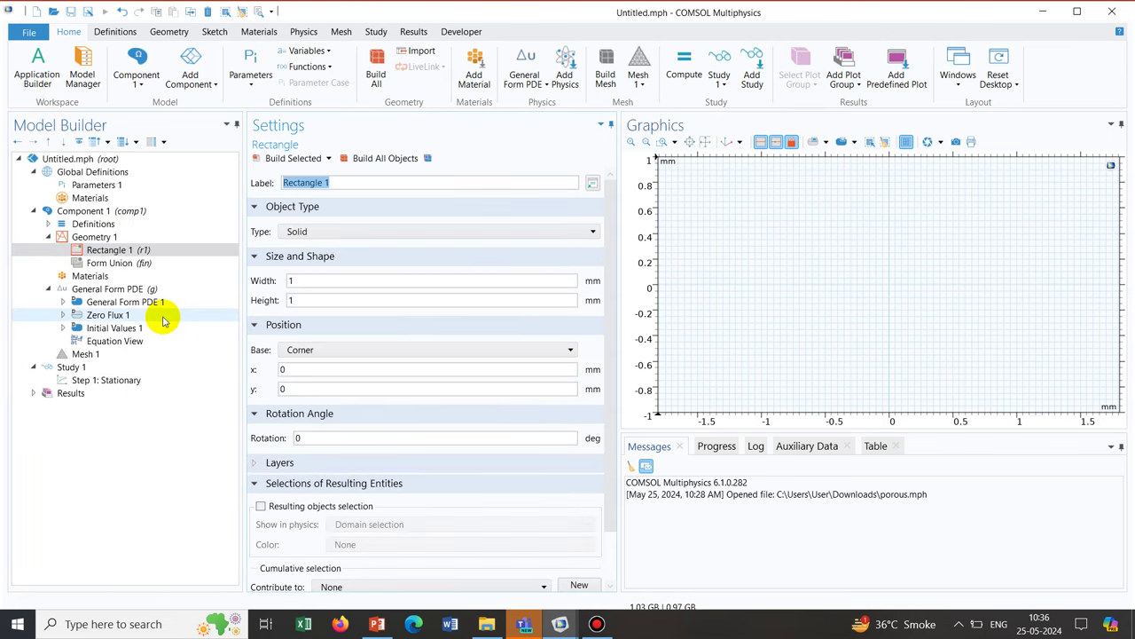
double_click(286, 301)
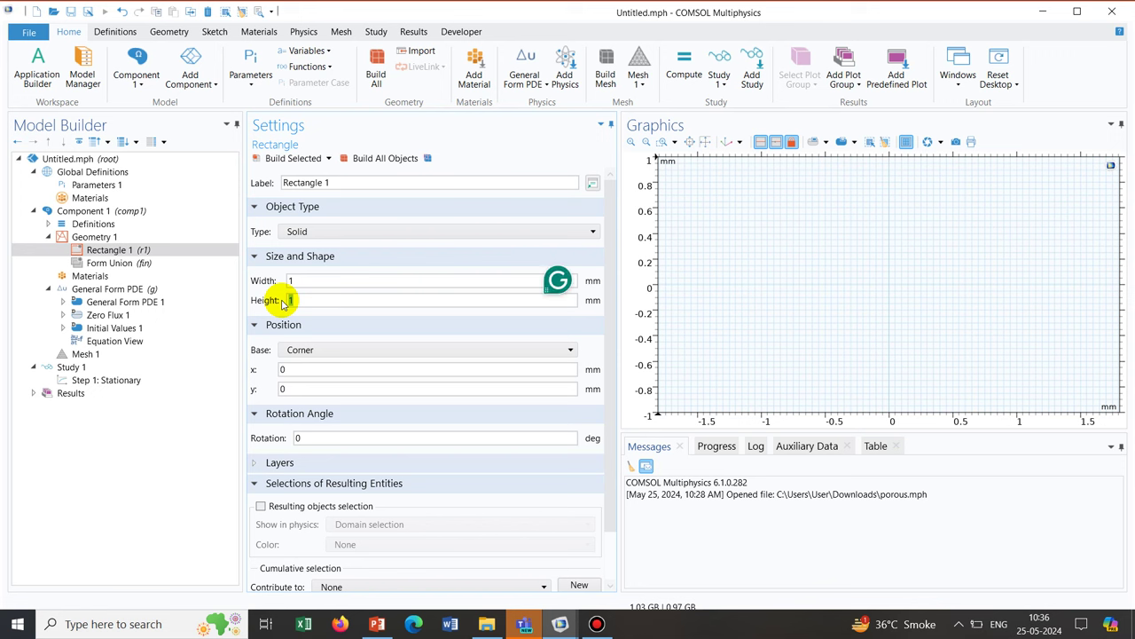
text(3)
double_click(303, 279)
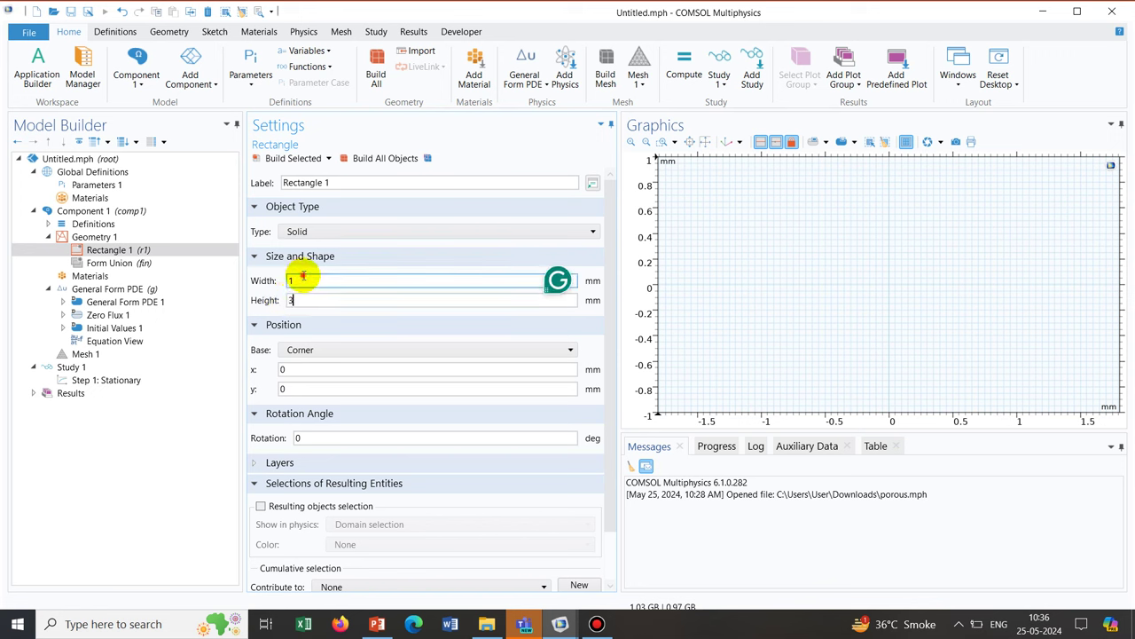
key(BackSpace)
text(6)
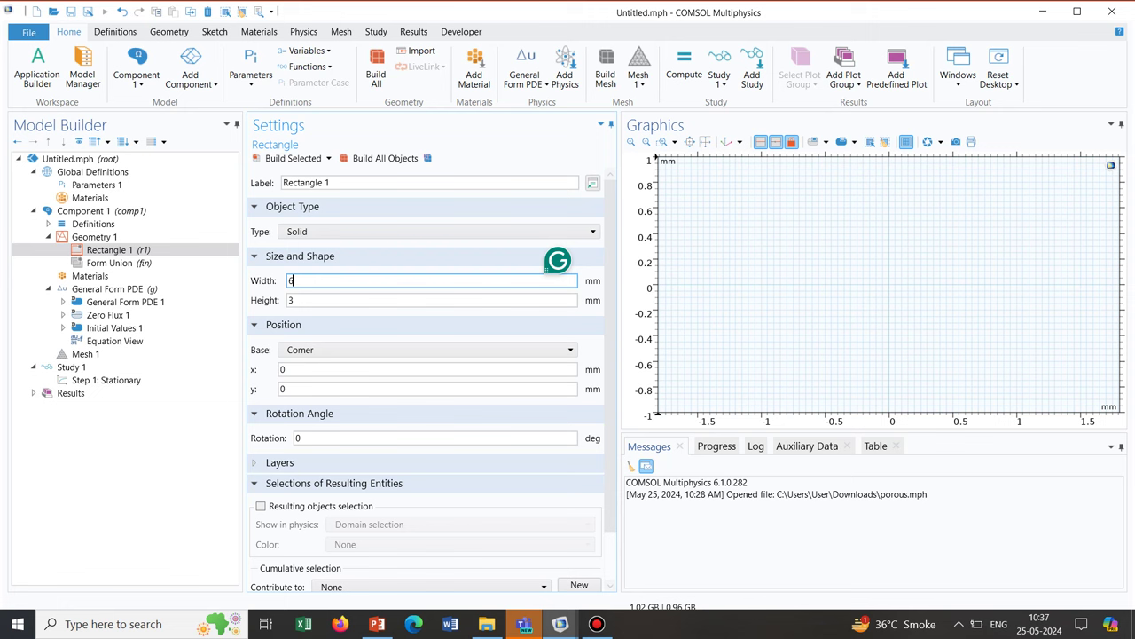
click(293, 159)
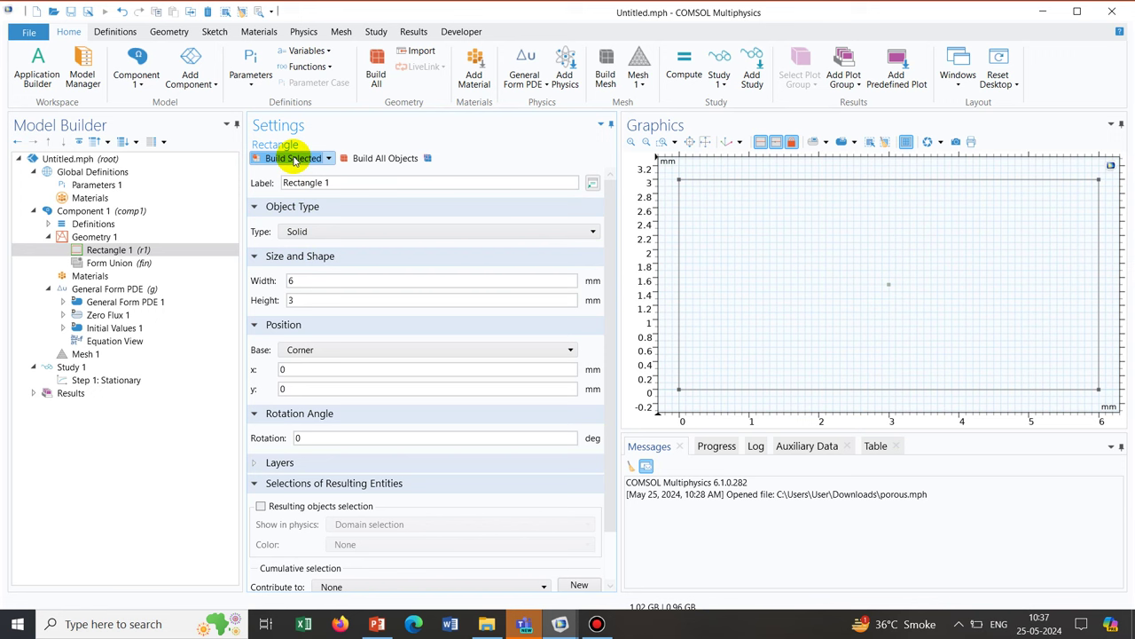
Step: Show the General Form PDE equation settings and review the porous-flow parameter slide in PowerPoint
click(113, 290)
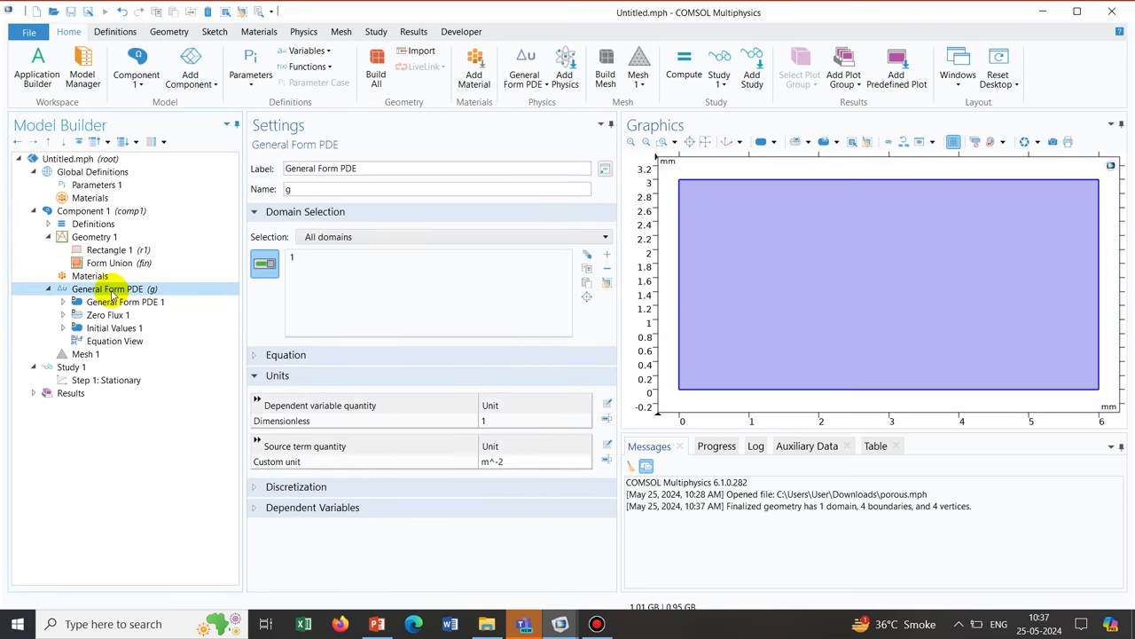
click(256, 356)
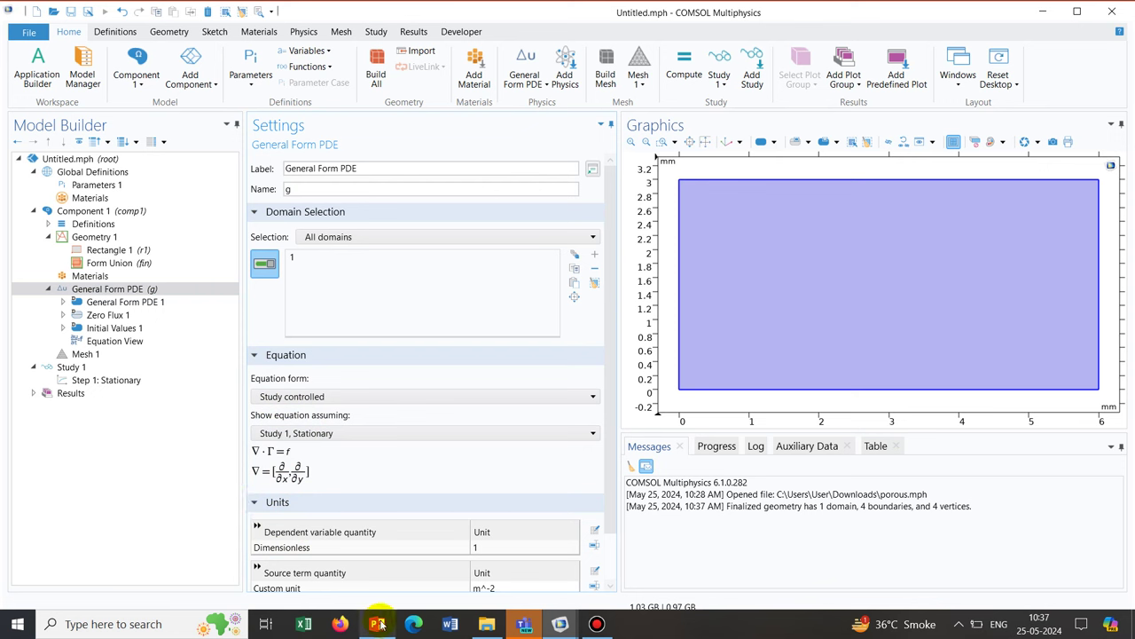
mouse_move(377, 623)
click(370, 572)
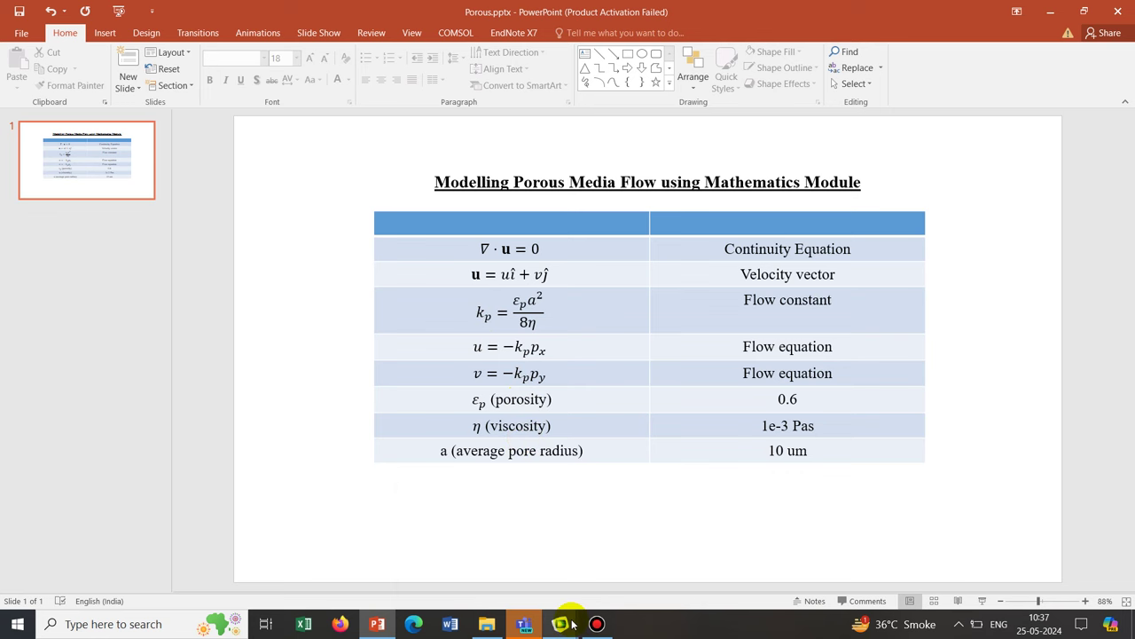
mouse_move(572, 621)
click(619, 557)
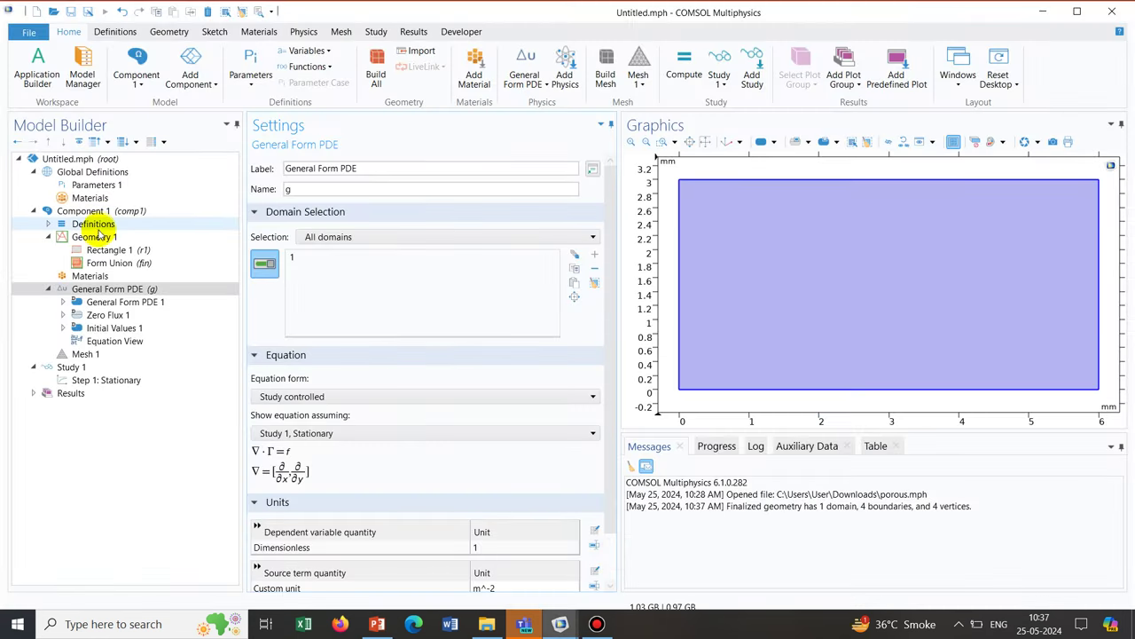
Step: In Global Definitions Parameters 1, define parameter a as 10[um]
click(116, 185)
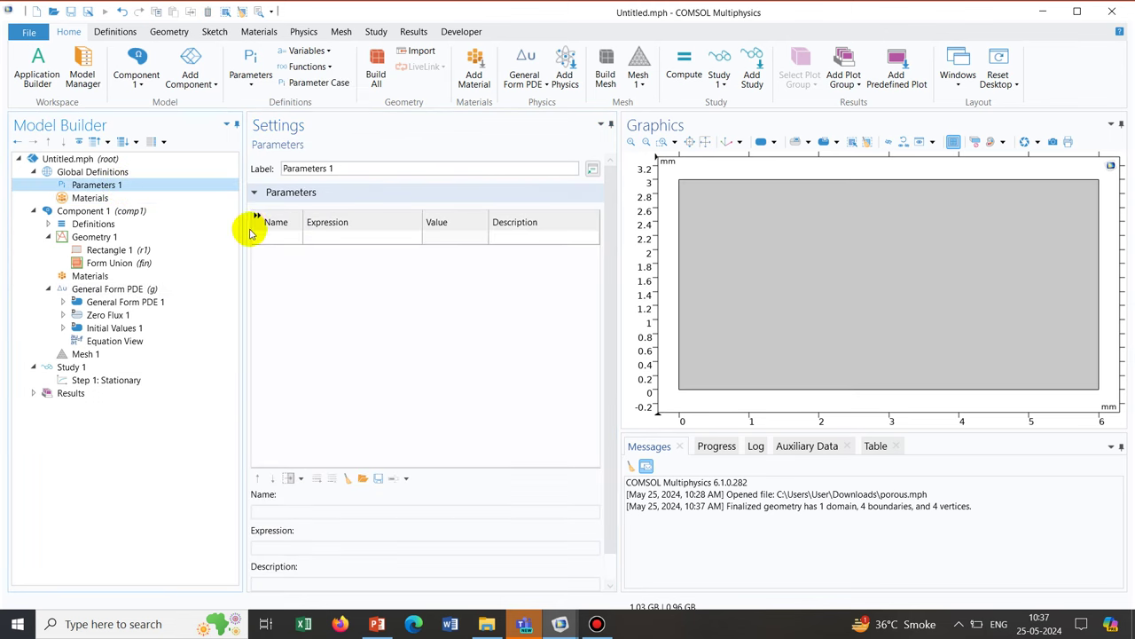
click(275, 236)
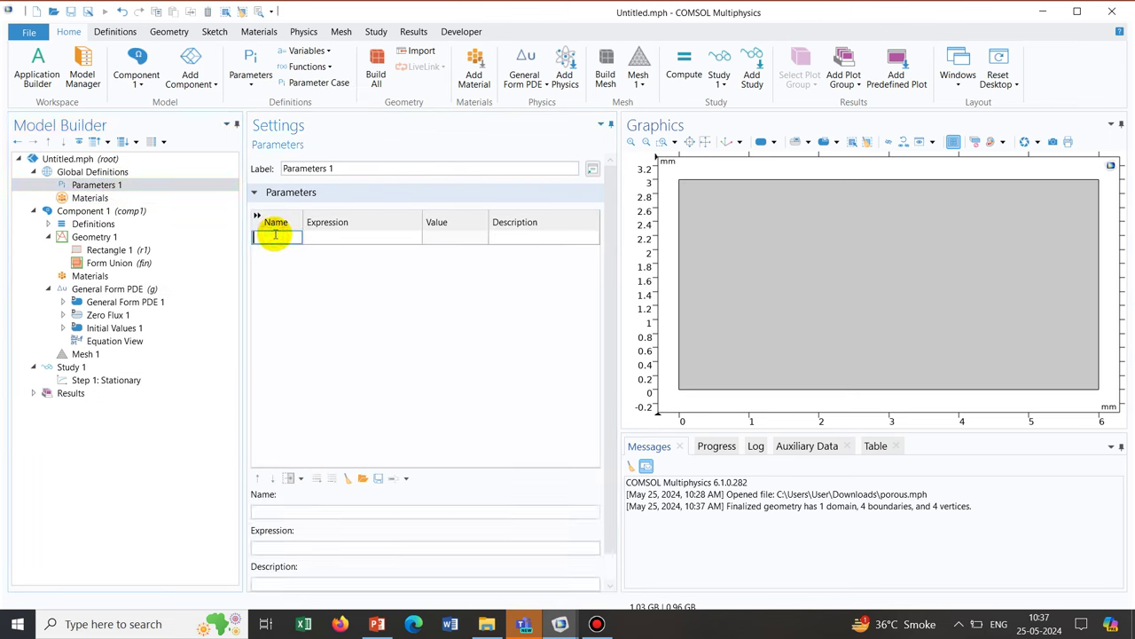
text(a)
click(329, 237)
click(480, 587)
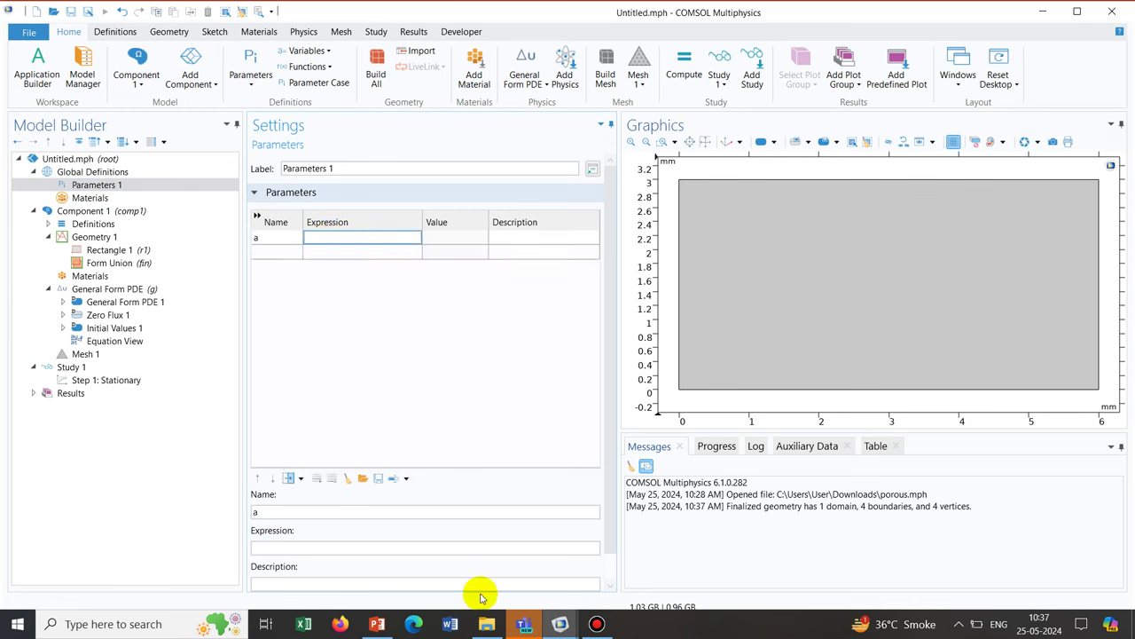
click(483, 363)
text(10[um)
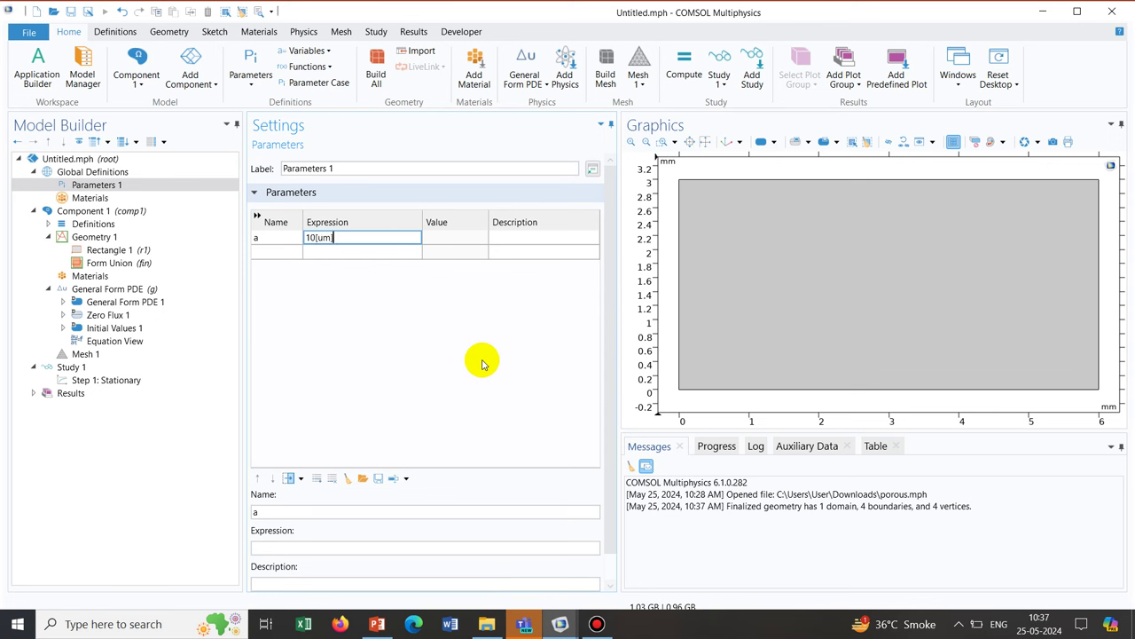
click(278, 252)
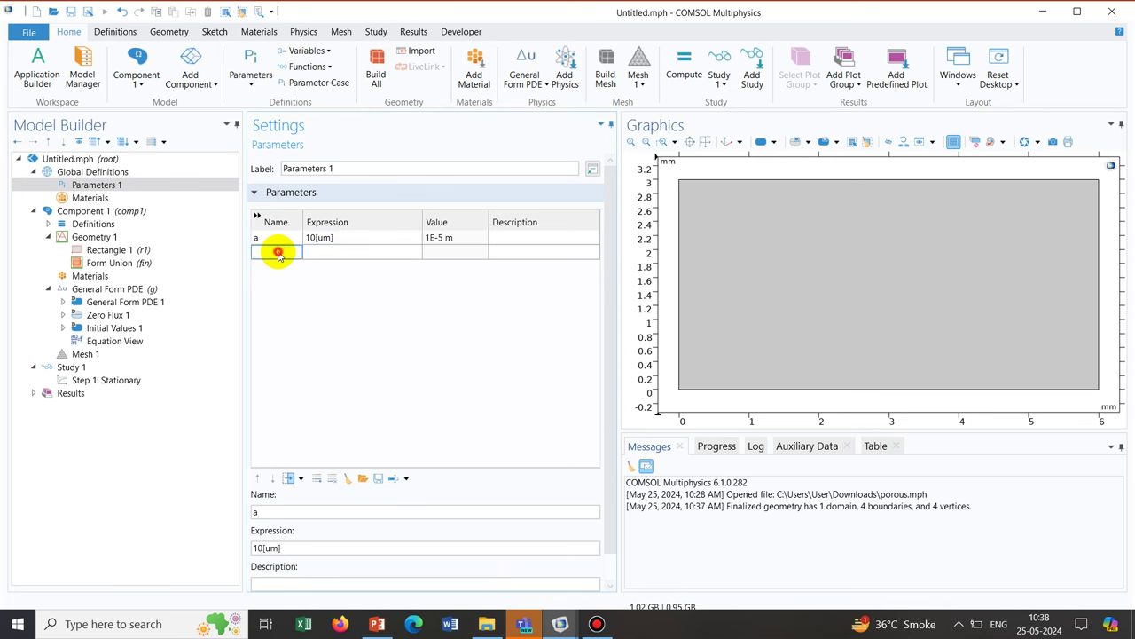
Step: Add parameters eps_p = 0.6 and eta = 1e-3[Pa*s]
text(eps)
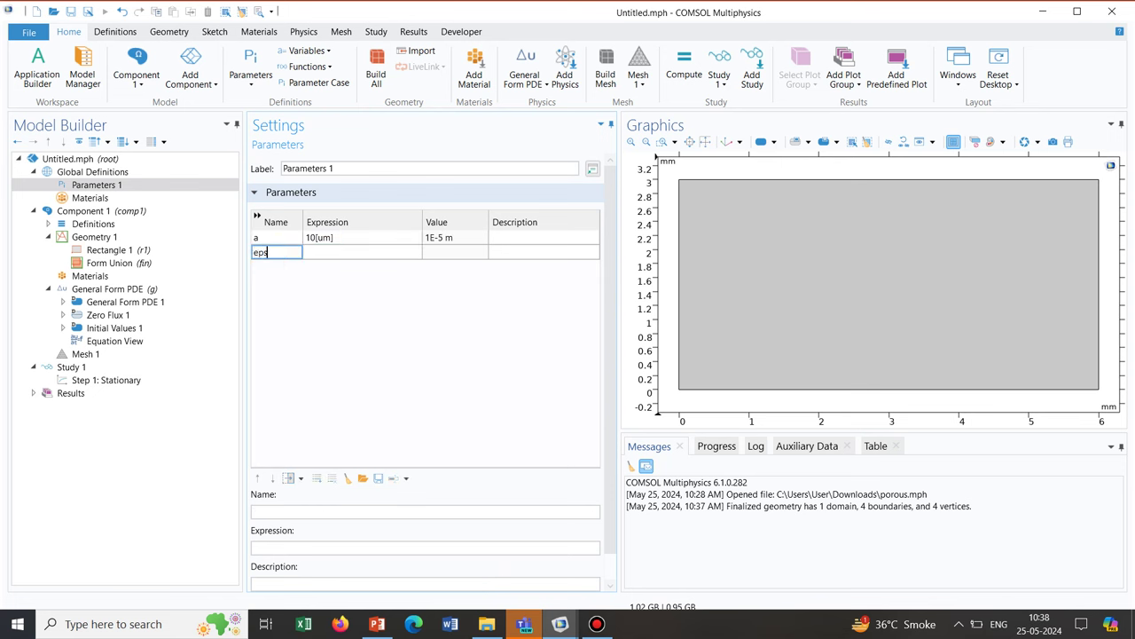
text(_p)
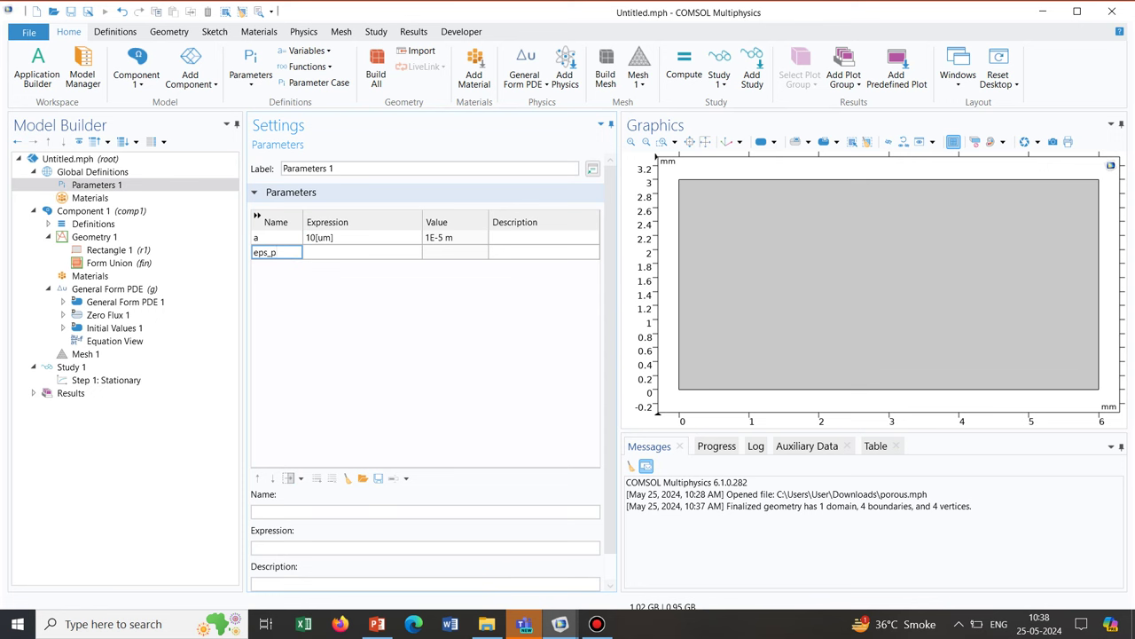
click(320, 252)
text(0.6)
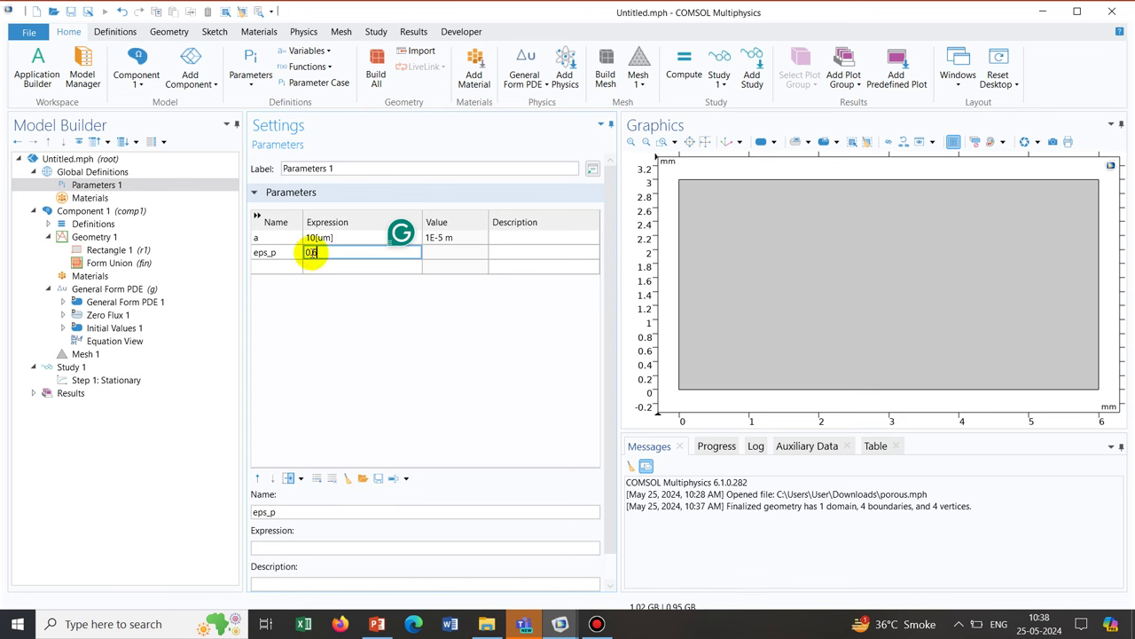
click(275, 267)
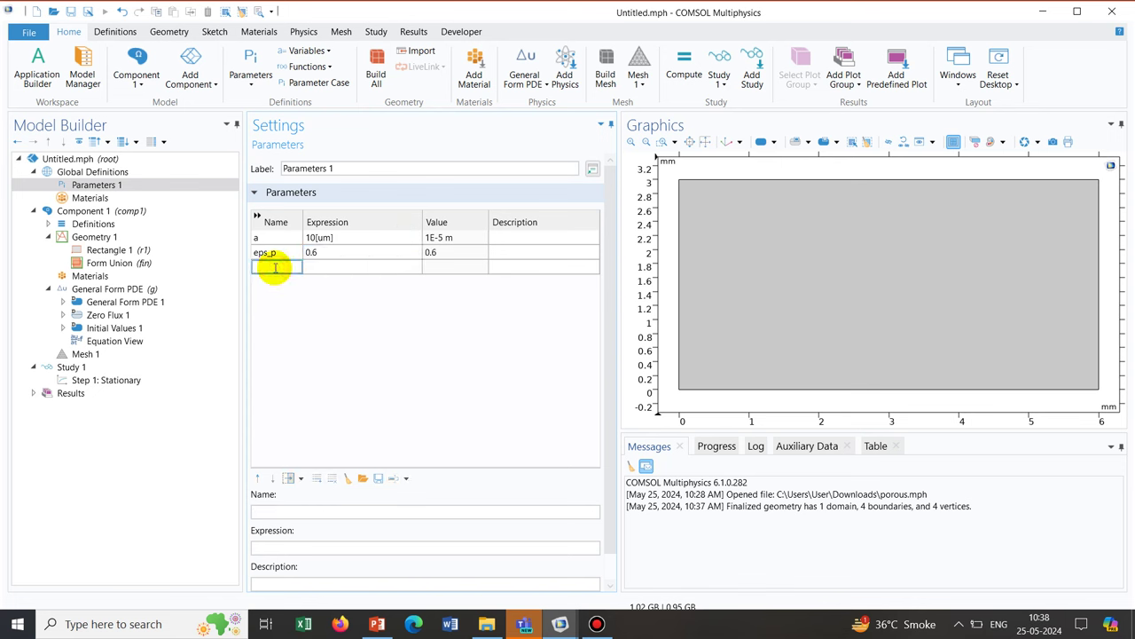
text(eta)
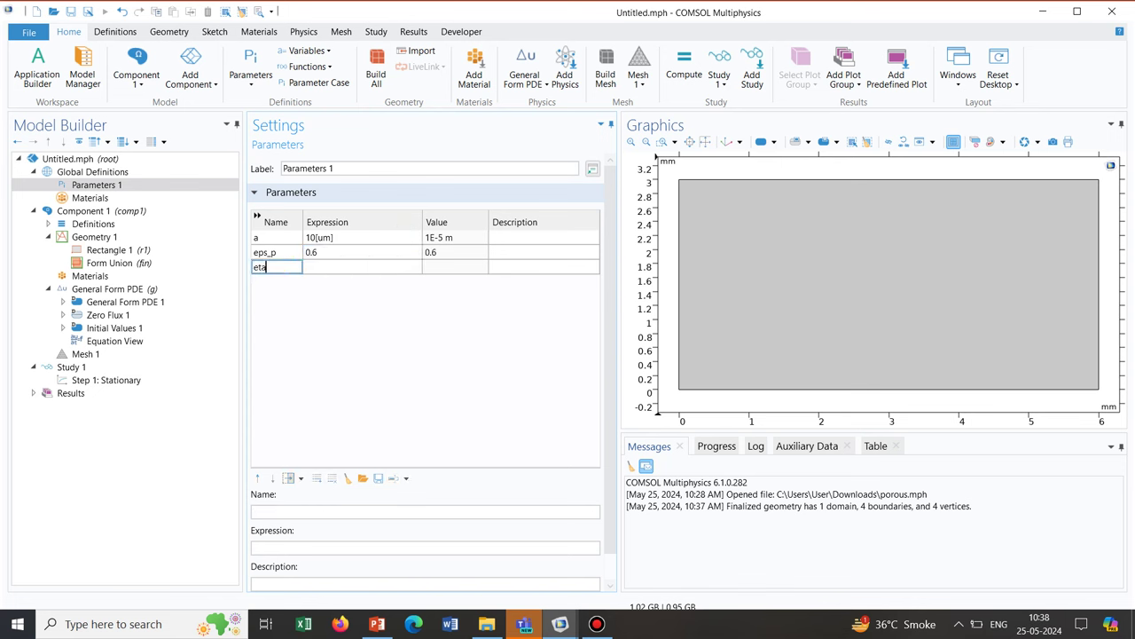
click(324, 267)
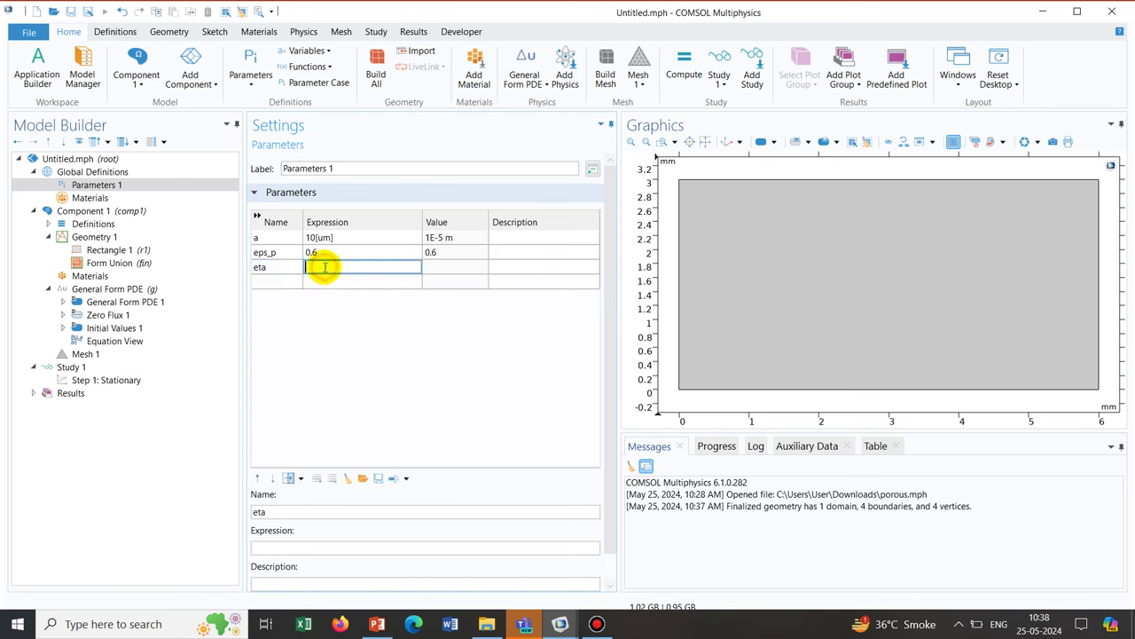
text(1e-)
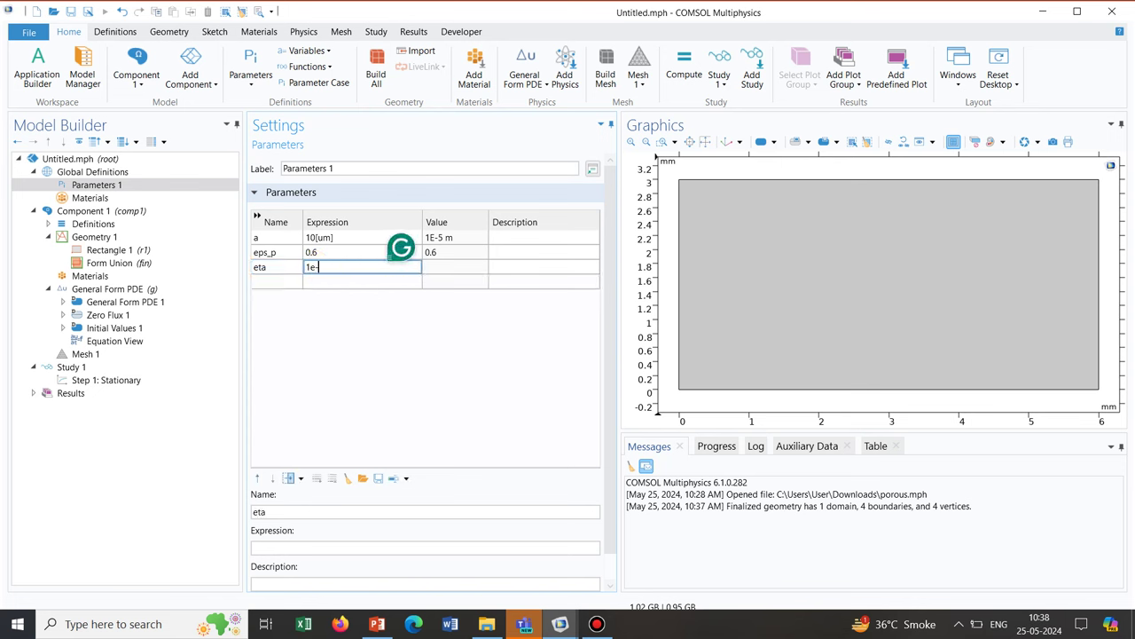
text(3[Pa*s])
click(337, 282)
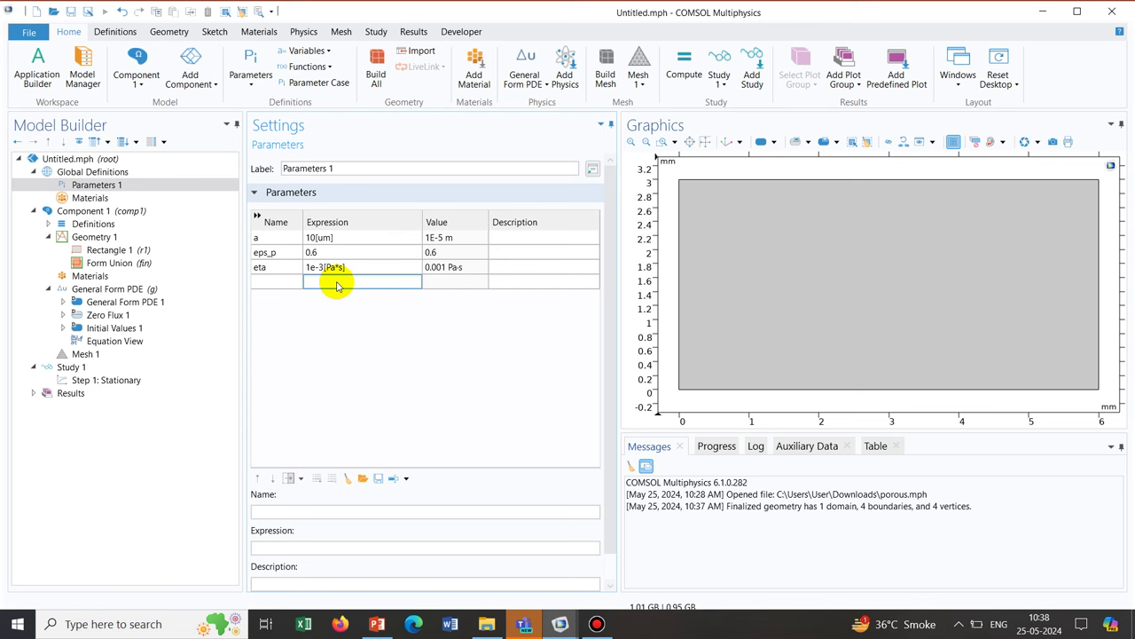
Step: Start a kp parameter row after checking the porous-flow equations slide
click(275, 282)
text(kp)
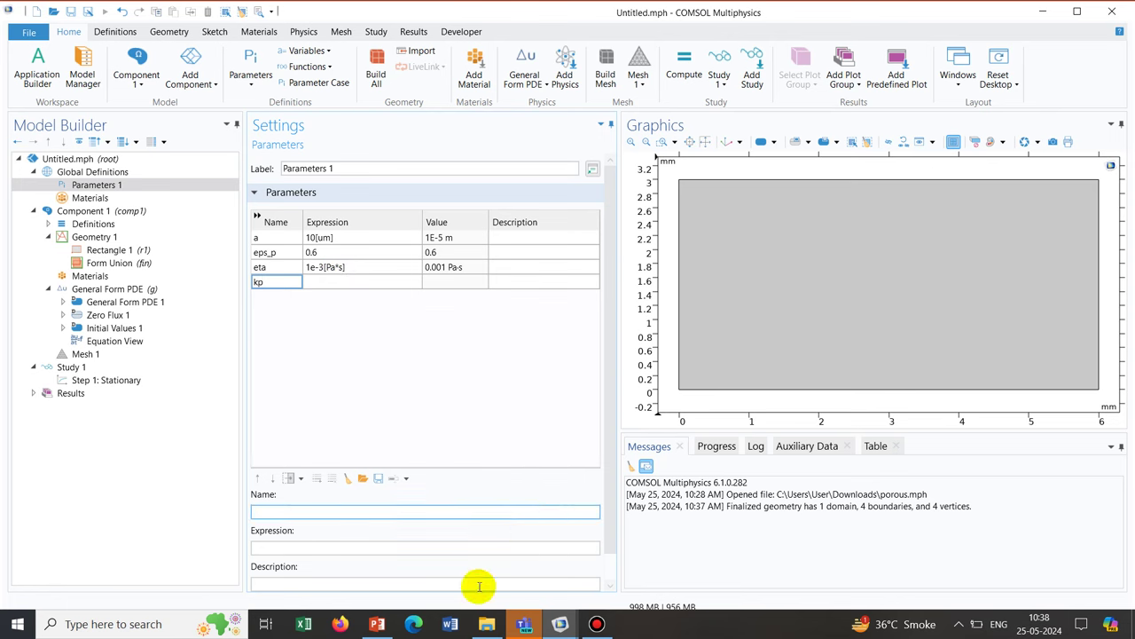
mouse_move(377, 623)
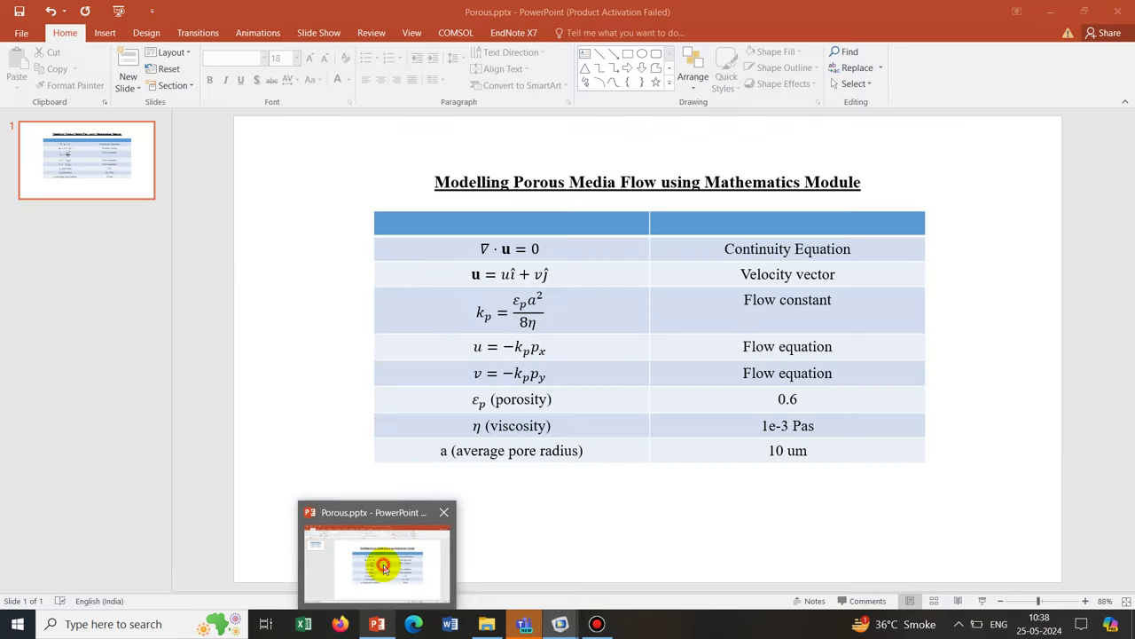
click(384, 572)
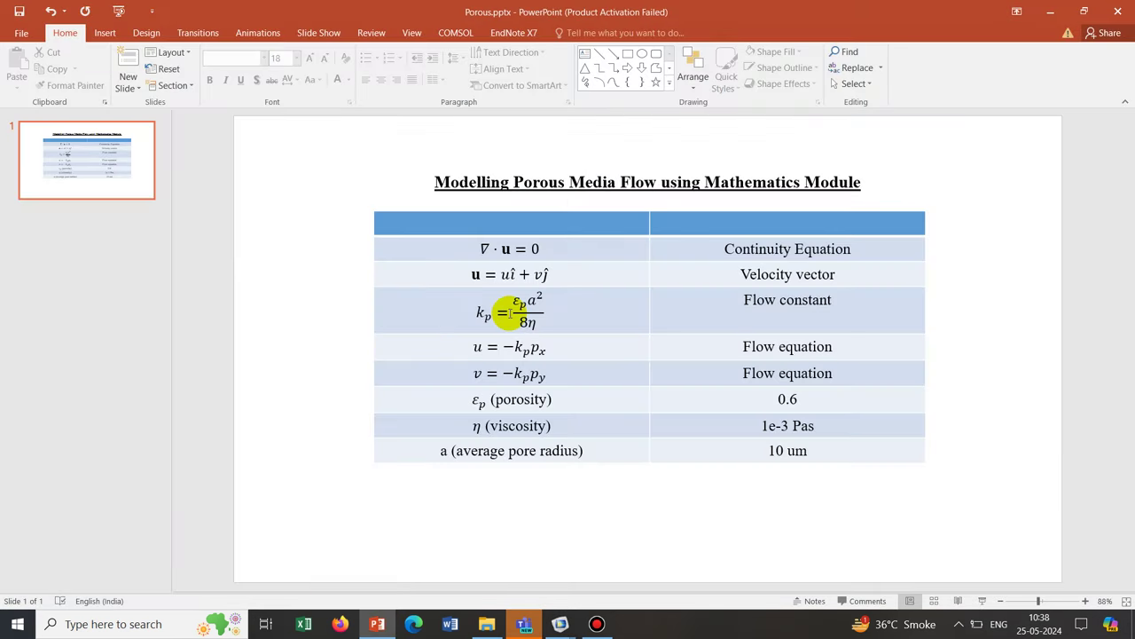
click(1050, 11)
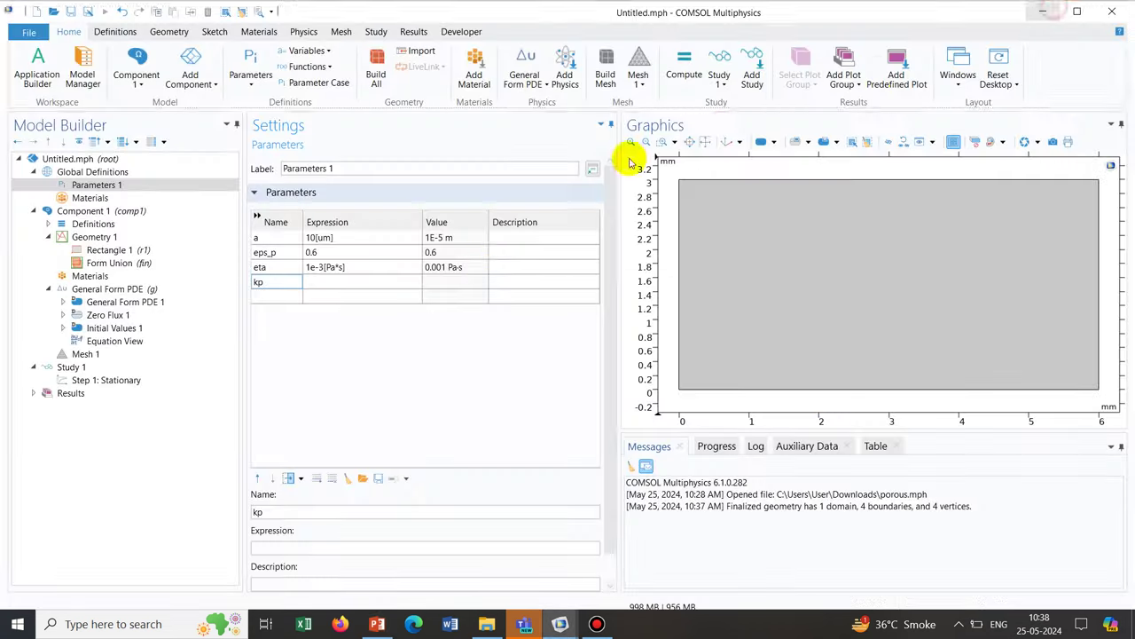
click(377, 281)
Step: Commit kp = (eps_p*a^2)/(8*eta), expand Component 1's Definitions, and view the equations slide
text(e)
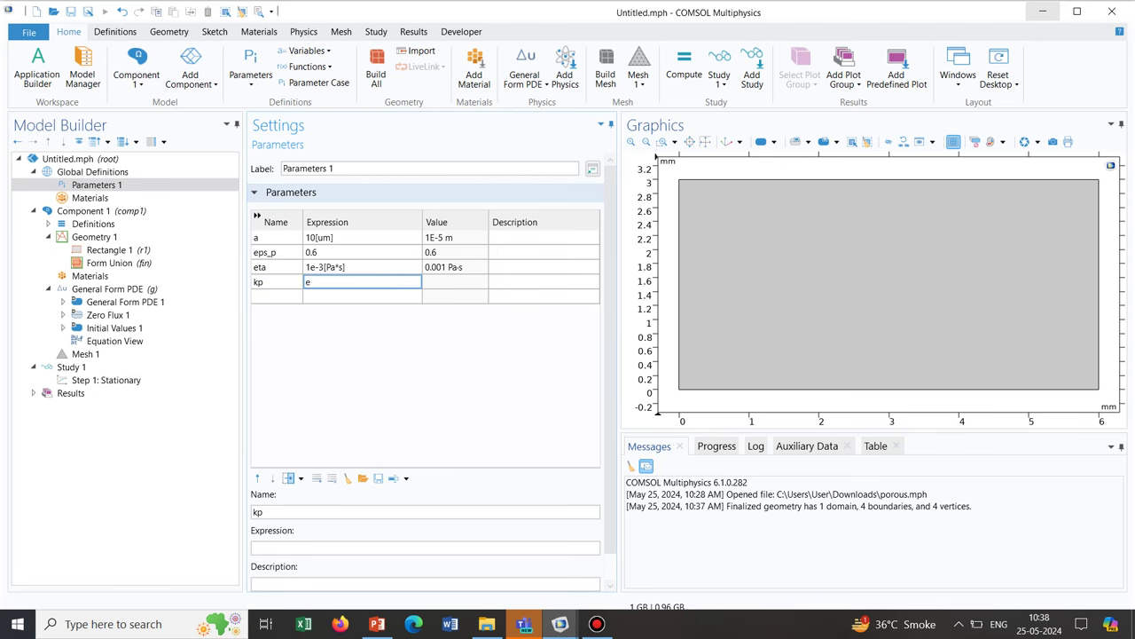
text(ps_)
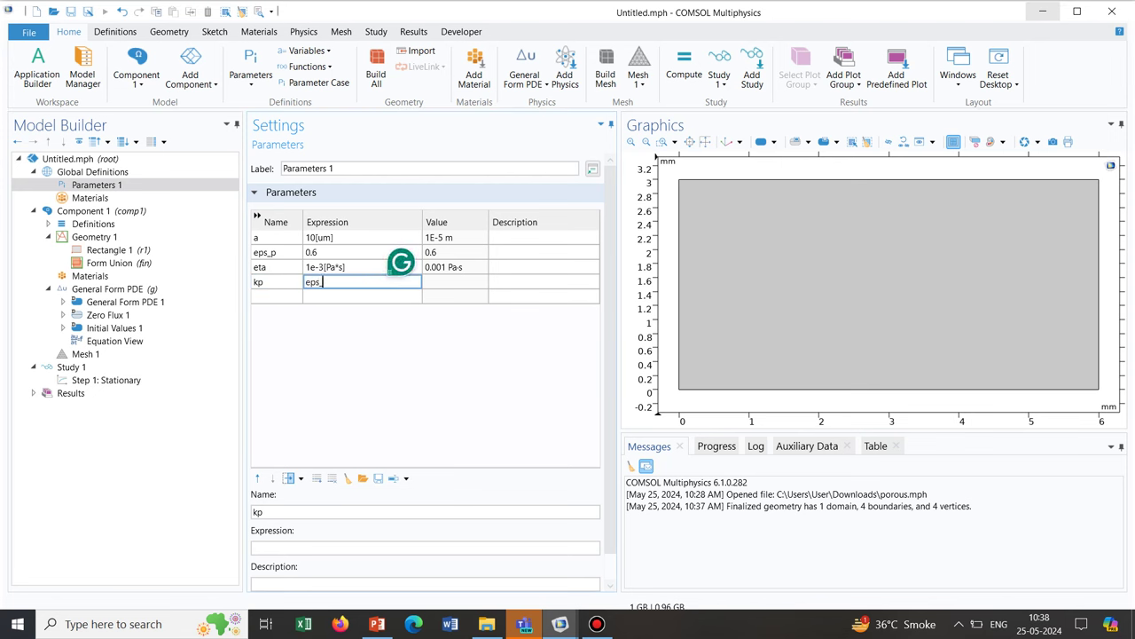
text(p*)
text(()
click(377, 282)
text(/(8*)
click(373, 298)
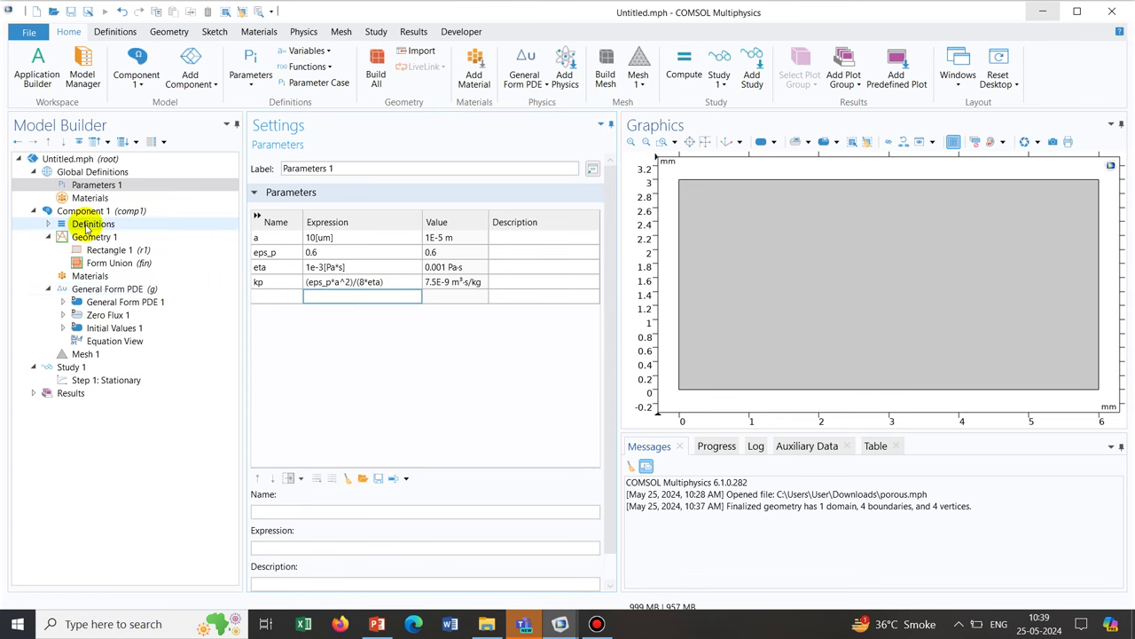
click(49, 225)
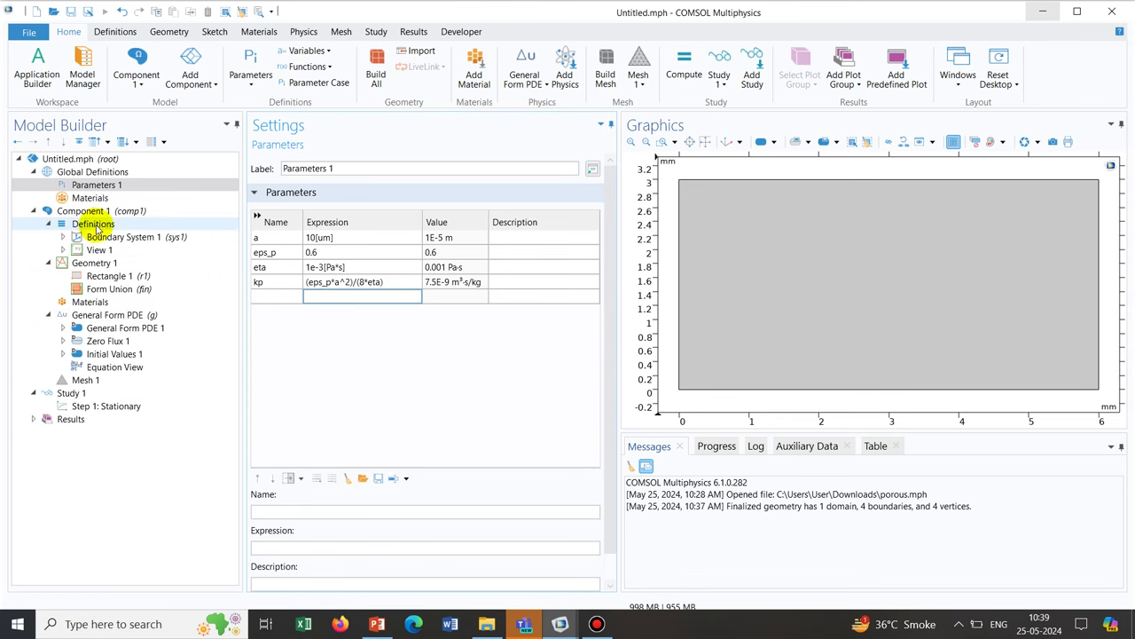
click(381, 624)
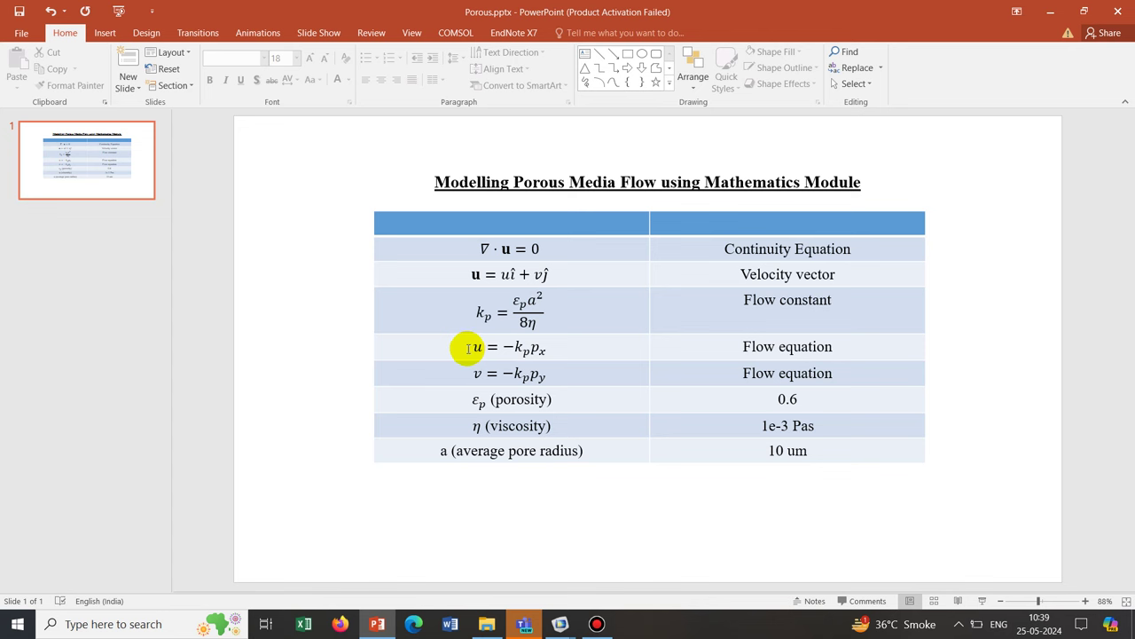
Step: Return from the slide to Untitled.mph and select Component 1's Definitions
mouse_move(567, 624)
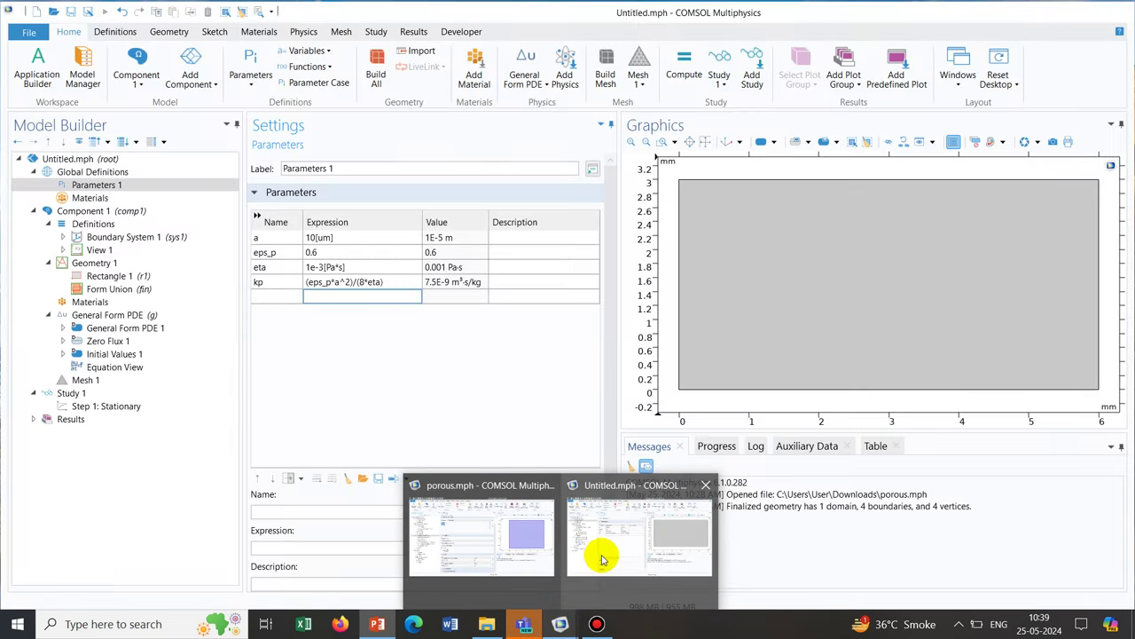
click(591, 550)
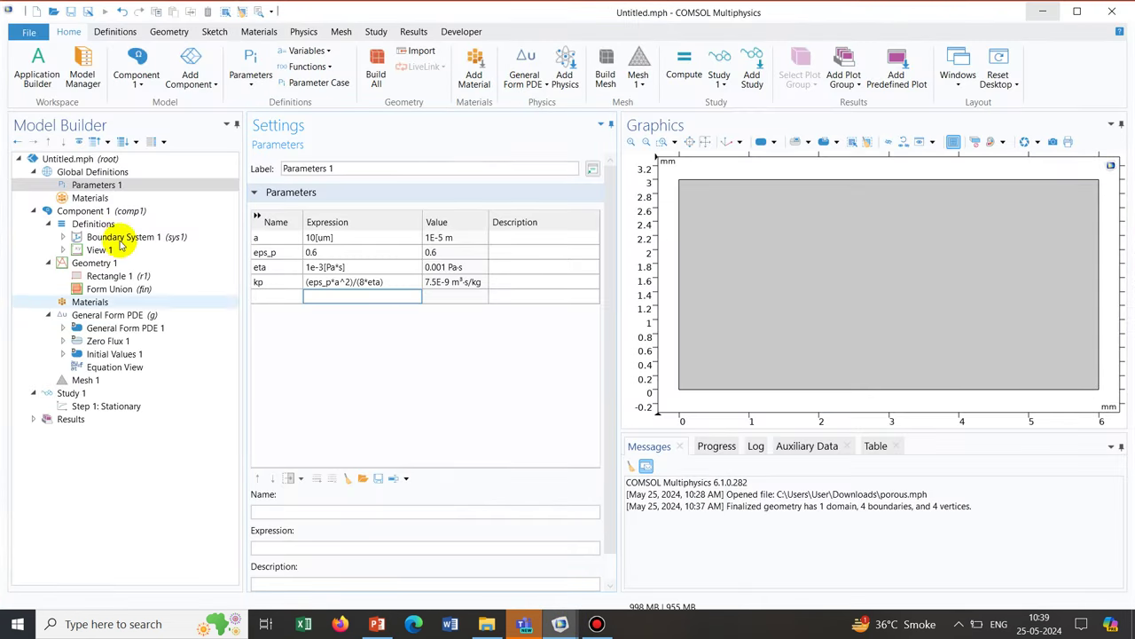
click(88, 226)
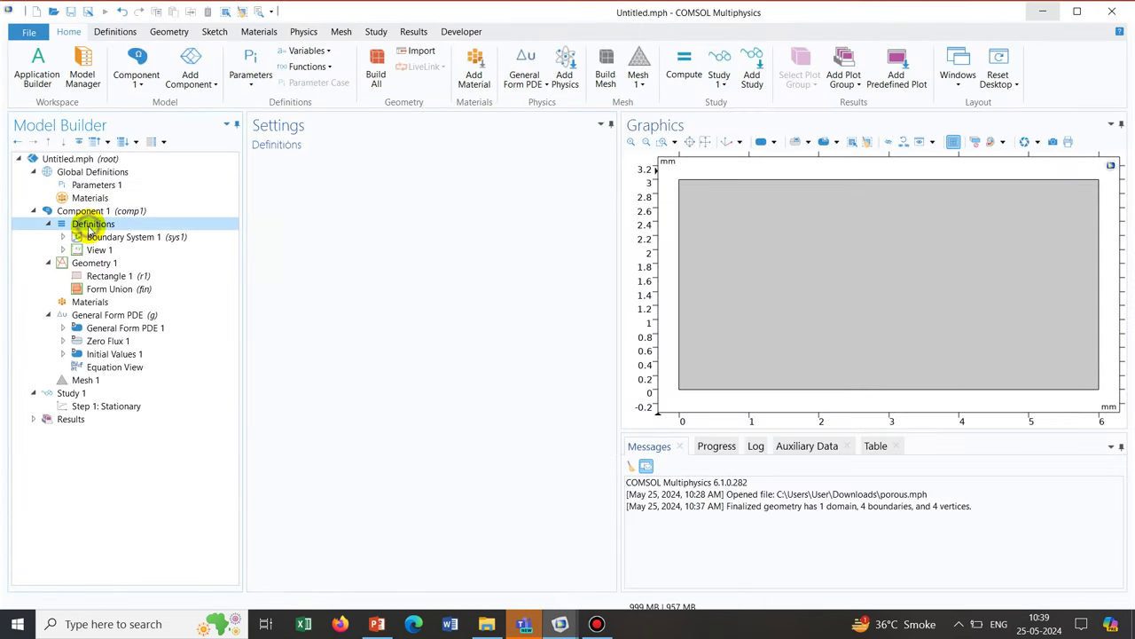
Step: Add Variables 1 under Definitions with variable u_p = -kp*px
right_click(89, 229)
click(131, 236)
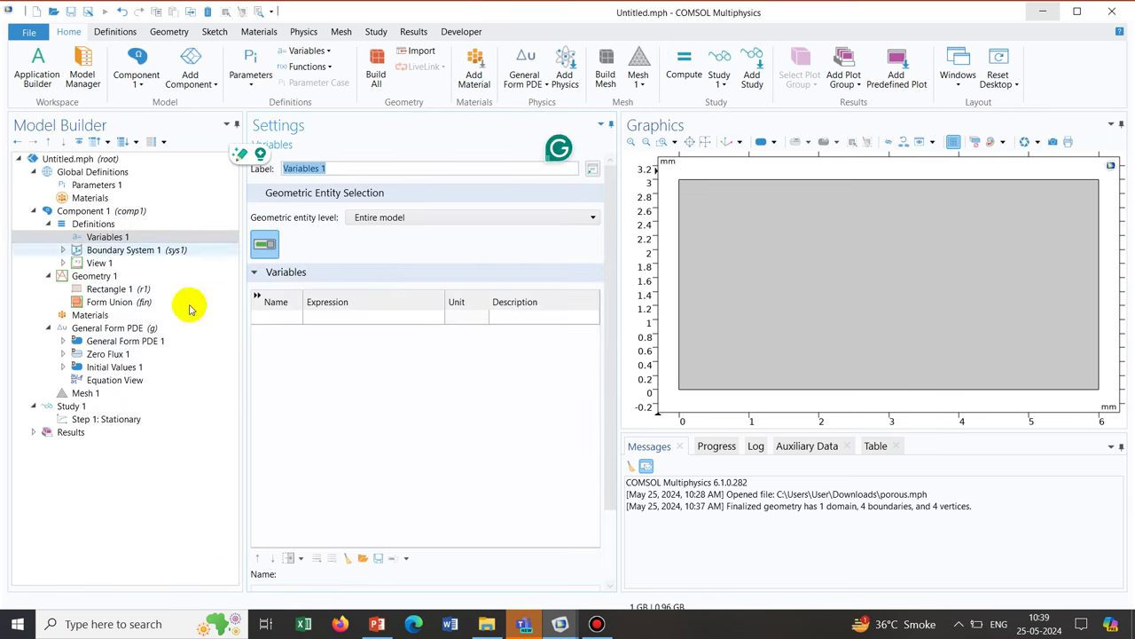
click(264, 318)
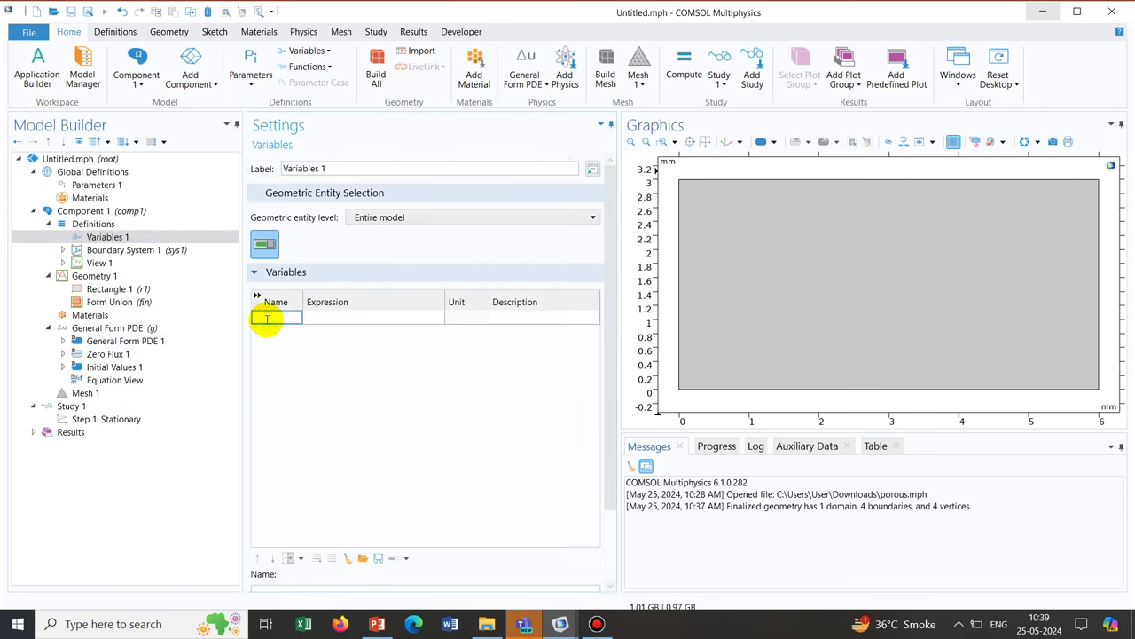
text(u_)
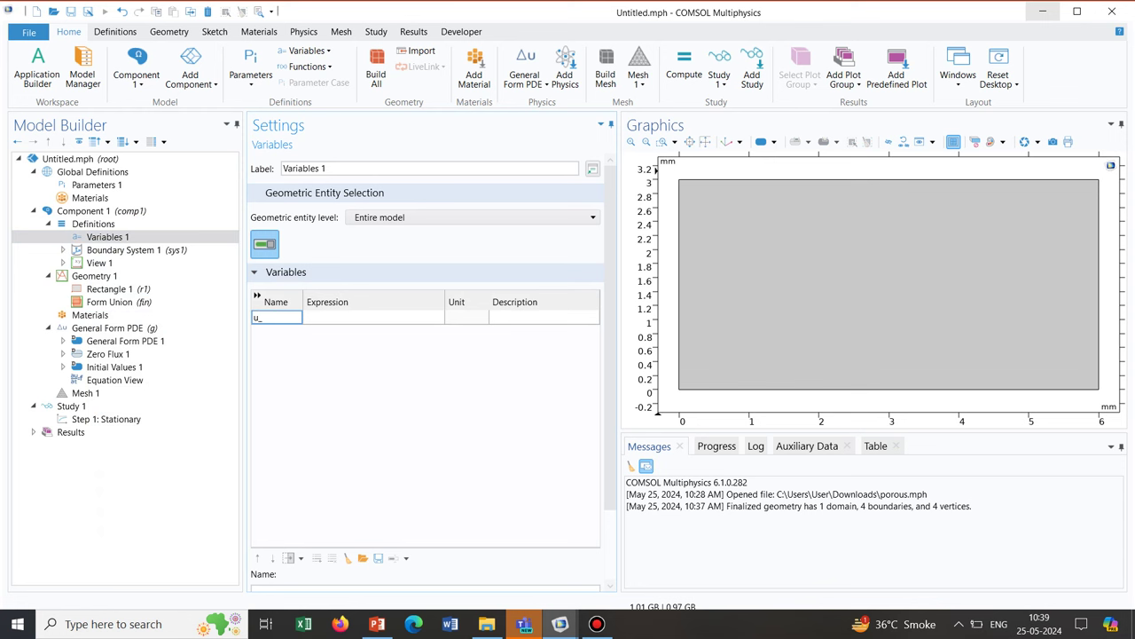
text(p)
click(330, 317)
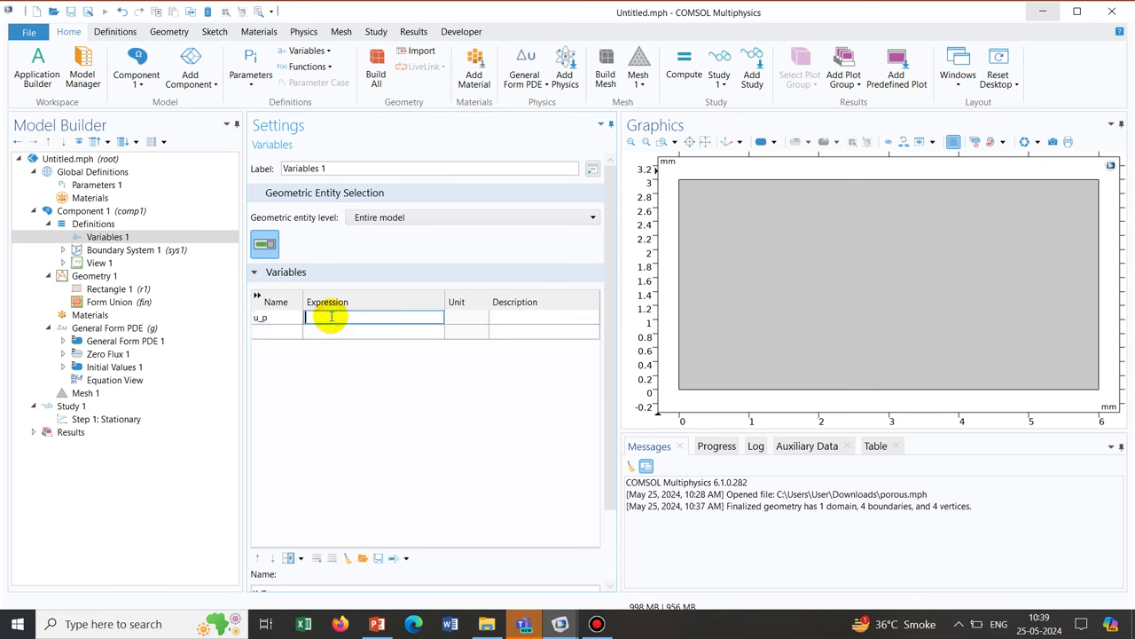
text(-k)
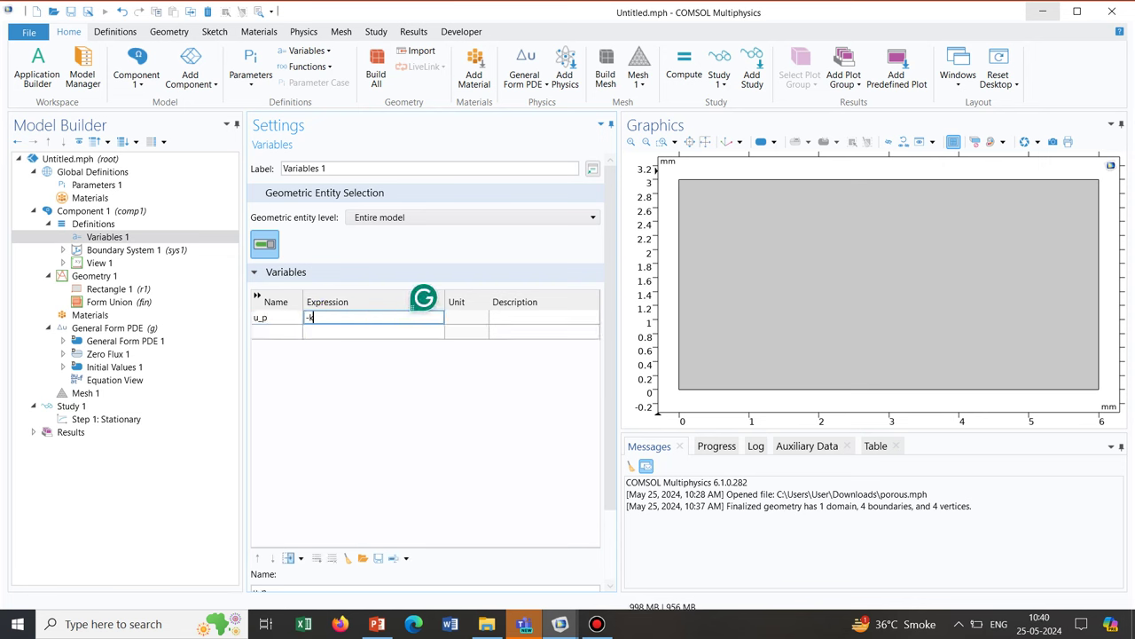
text(p*px)
click(328, 390)
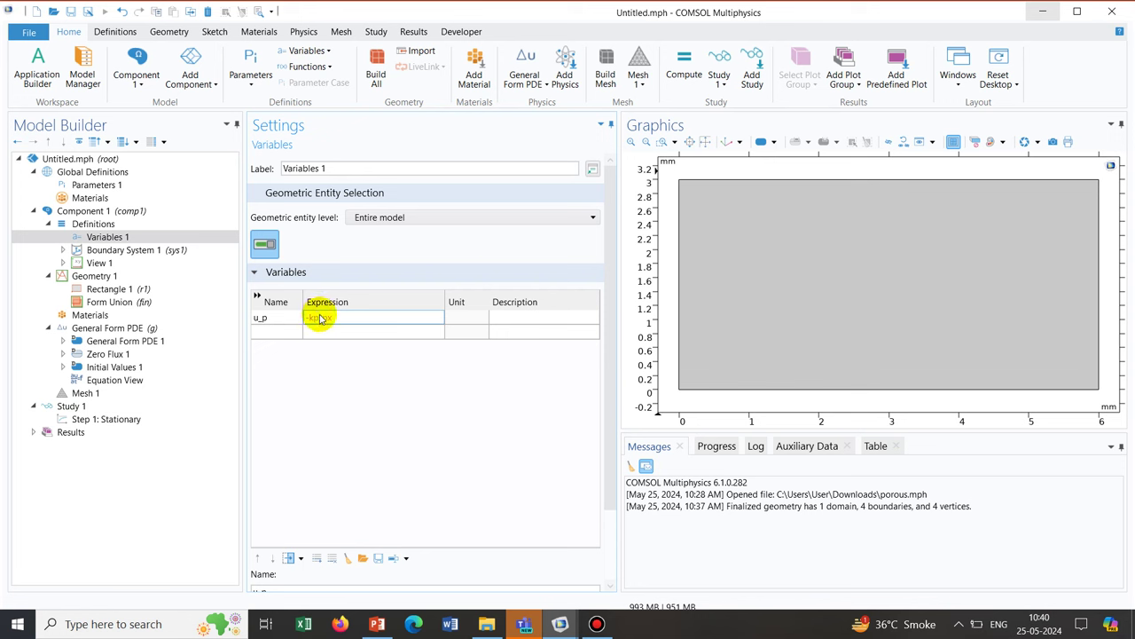
mouse_move(320, 323)
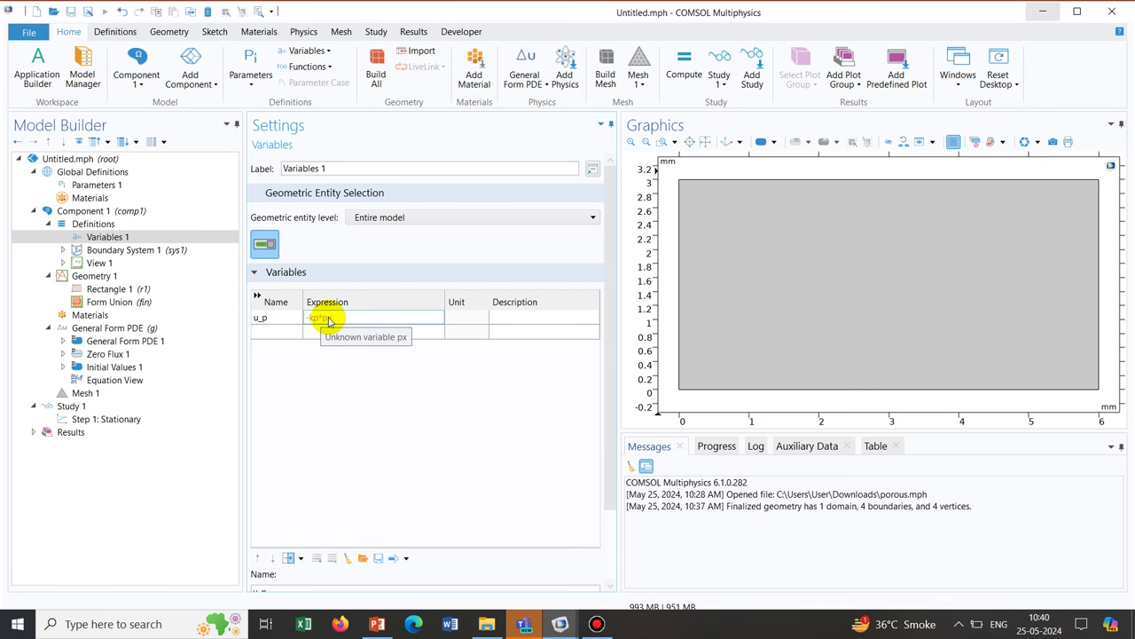
Step: In General Form PDE's Dependent Variables, set the Field name and dependent variable to p
click(140, 329)
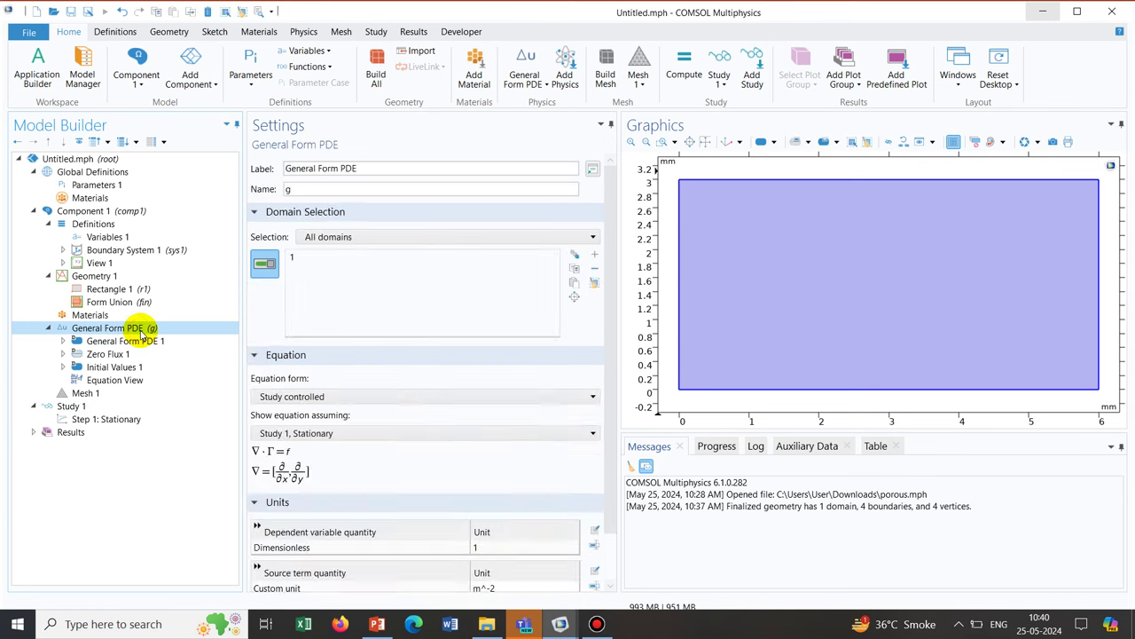
drag(611, 233, 615, 431)
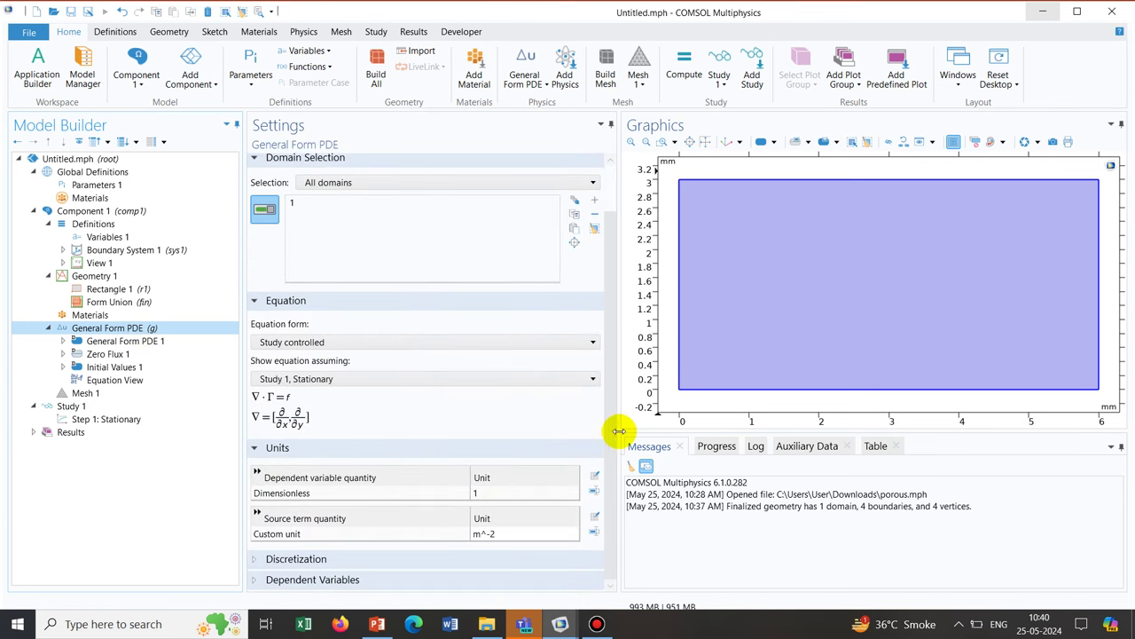
click(278, 580)
drag(608, 232, 616, 426)
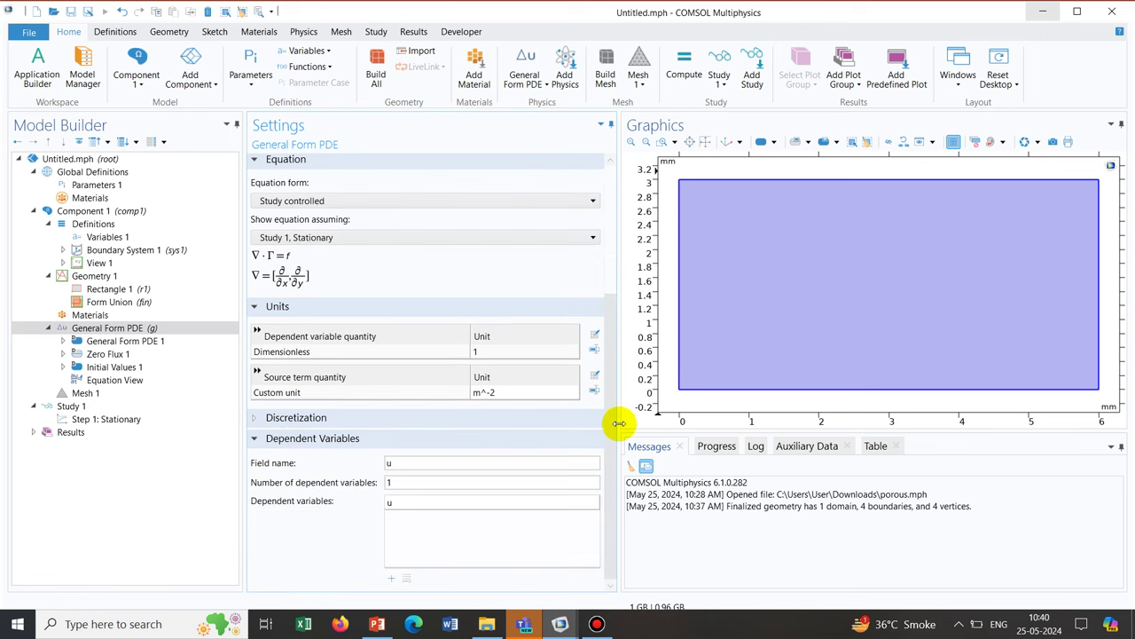
click(403, 462)
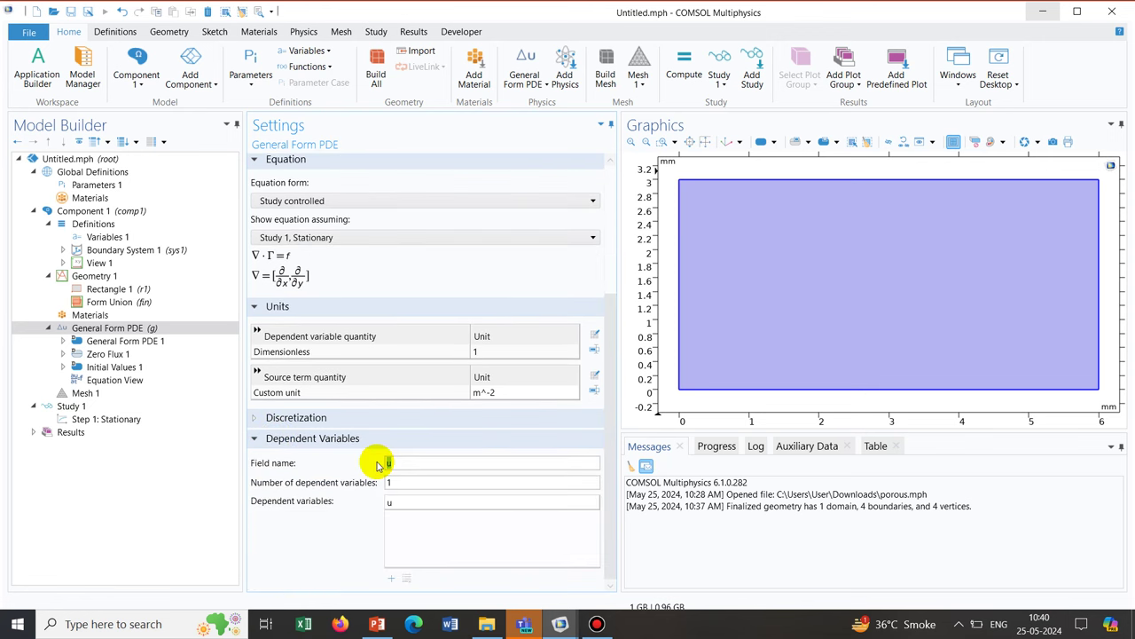
text(p)
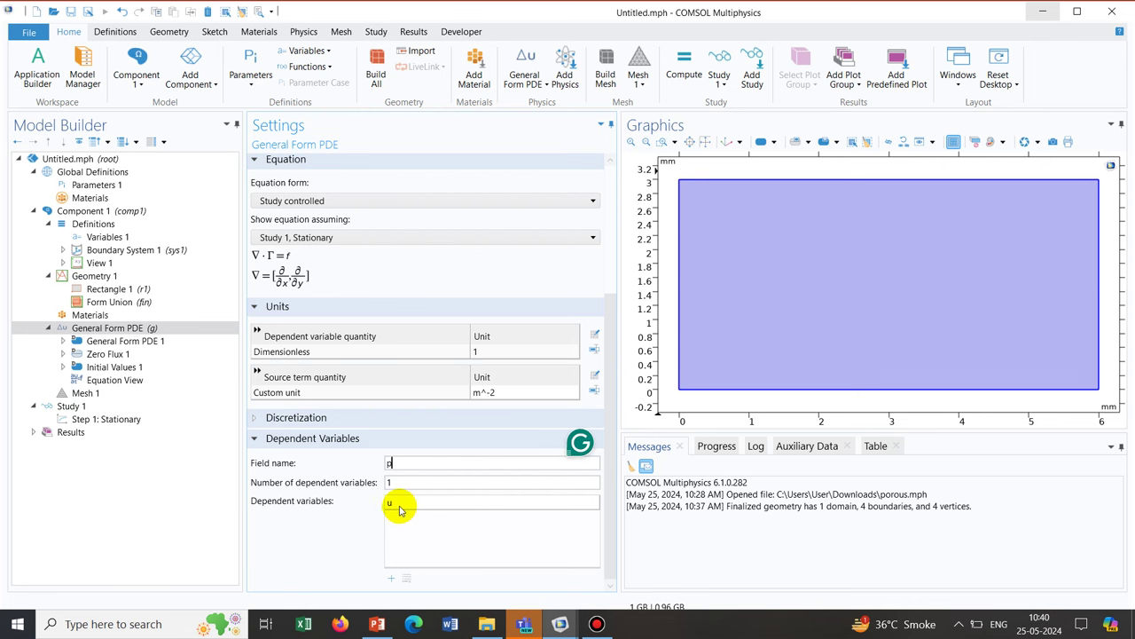
double_click(397, 502)
text(p)
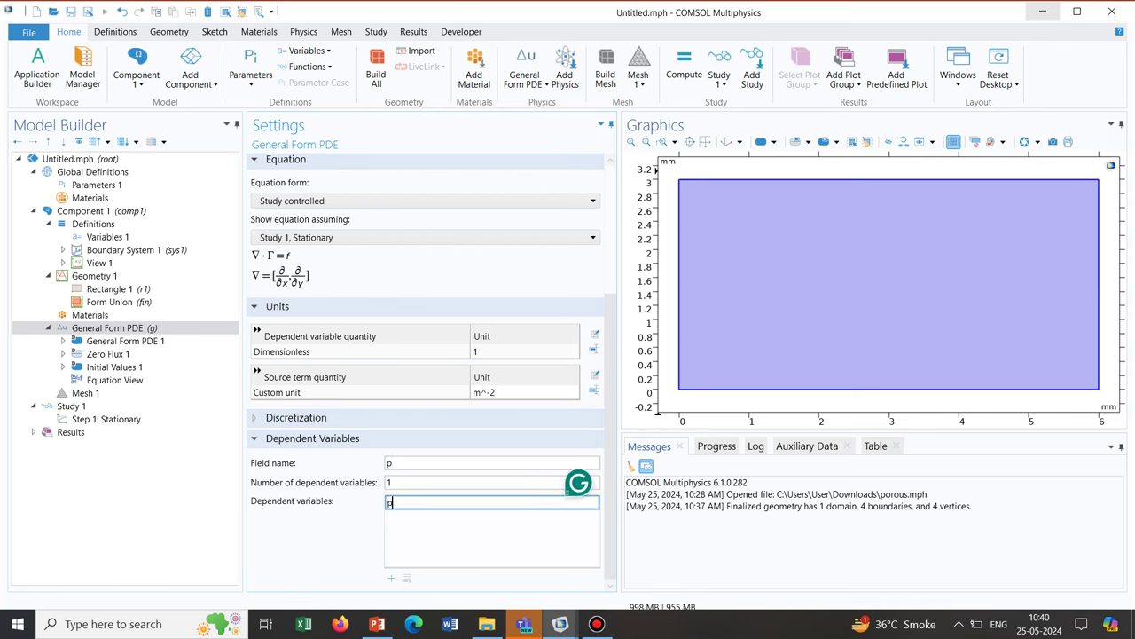
key(Return)
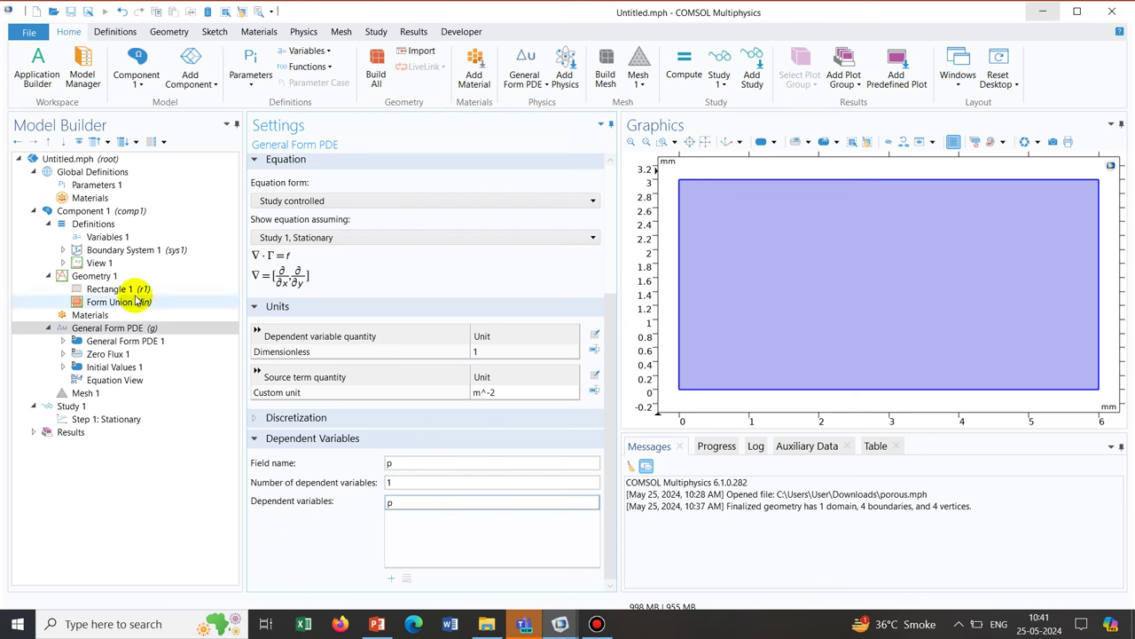
click(108, 328)
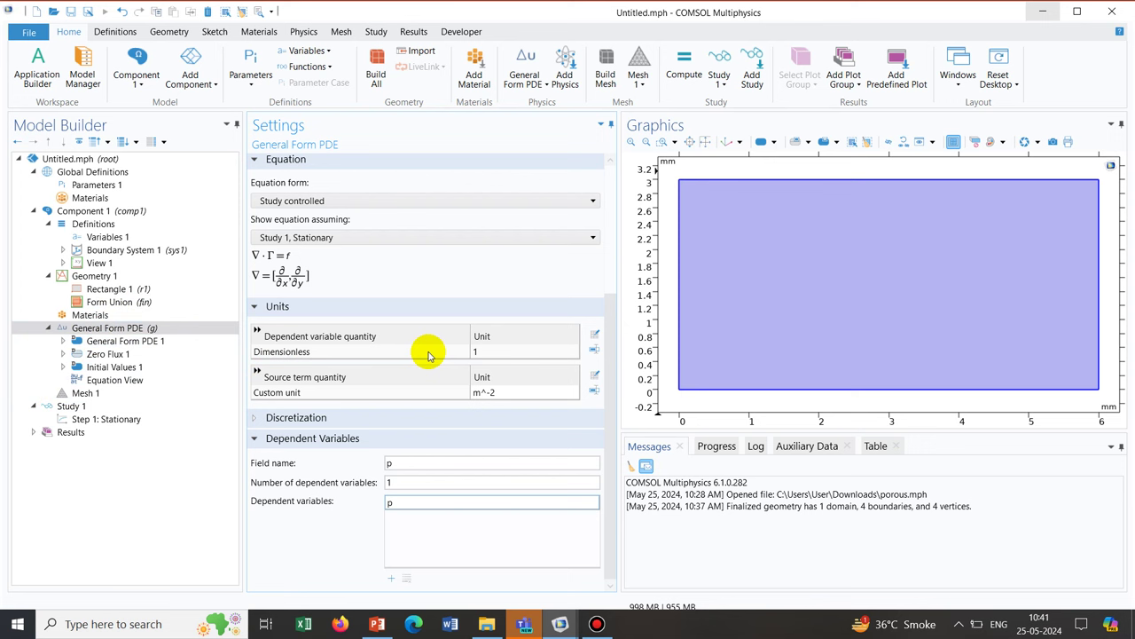
Step: Give dependent variable p the custom unit Pa and the source term unit 1/s
click(594, 351)
click(494, 352)
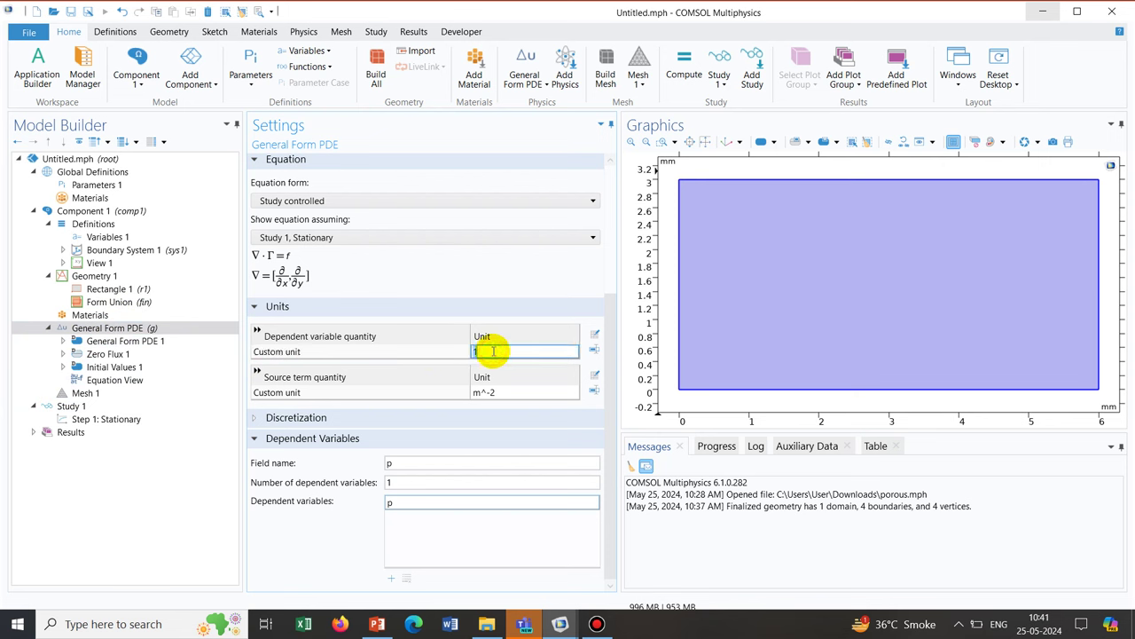
text(Pa)
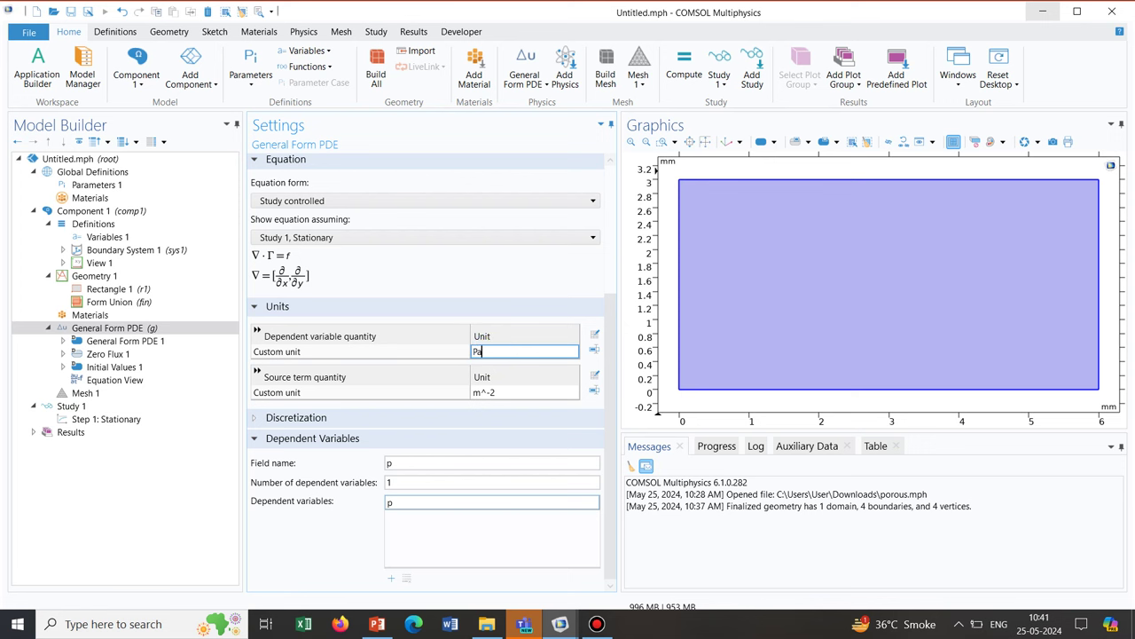
click(534, 393)
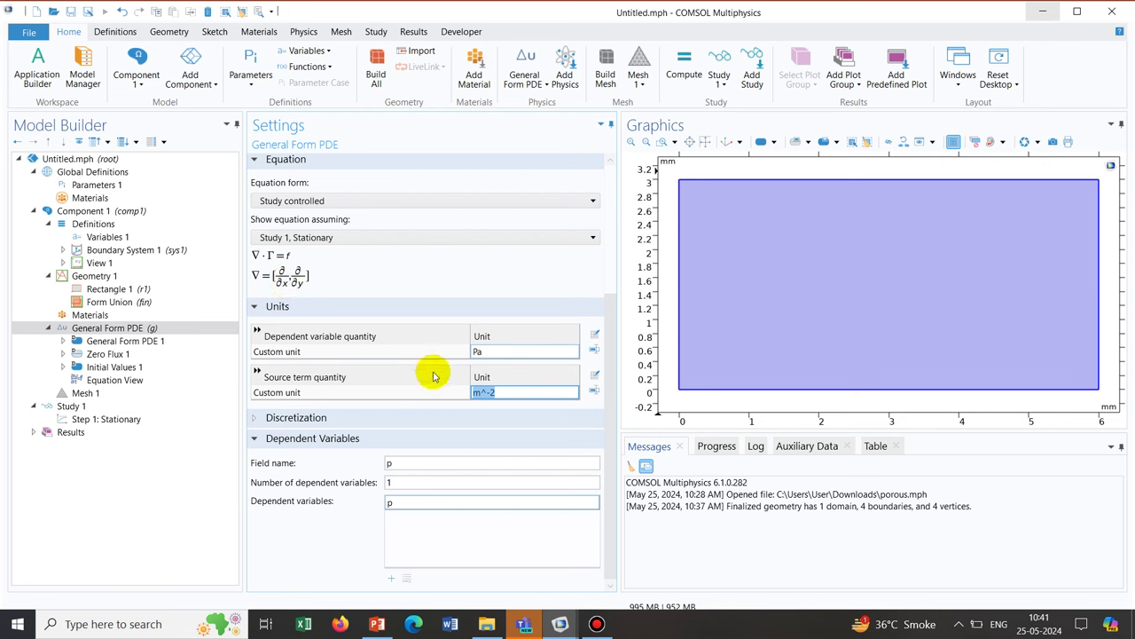
text(1/s)
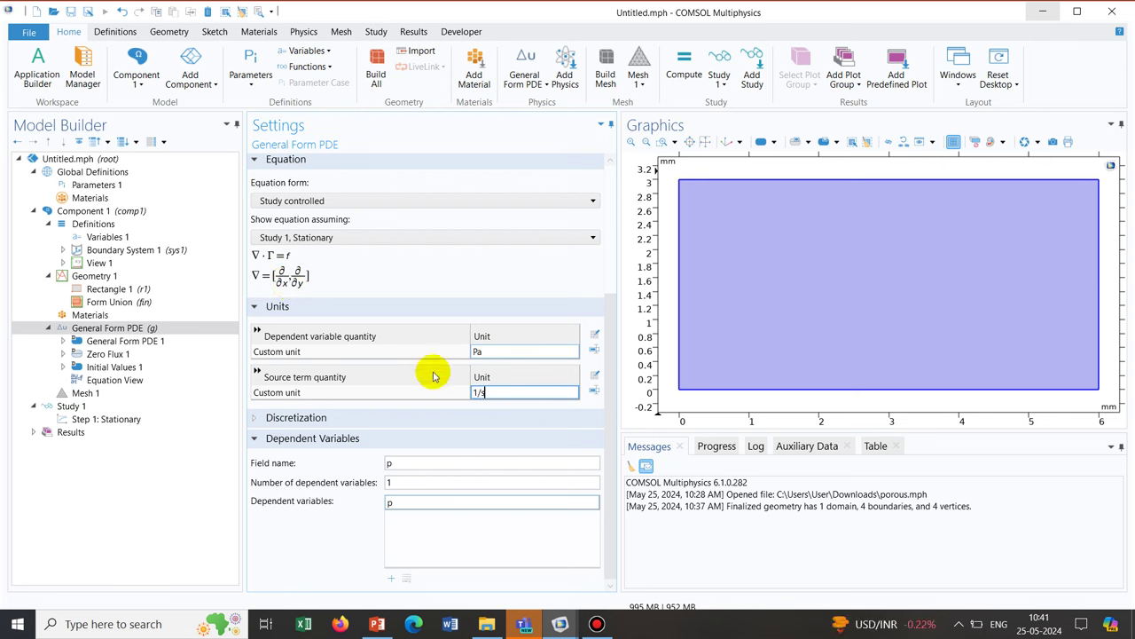
click(428, 281)
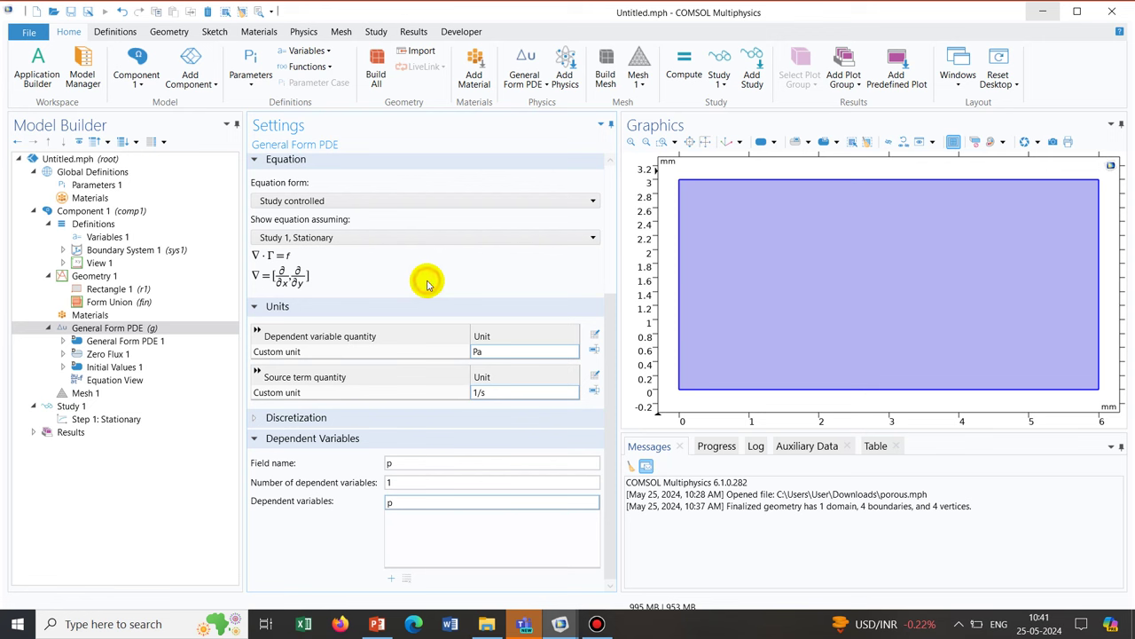
click(125, 237)
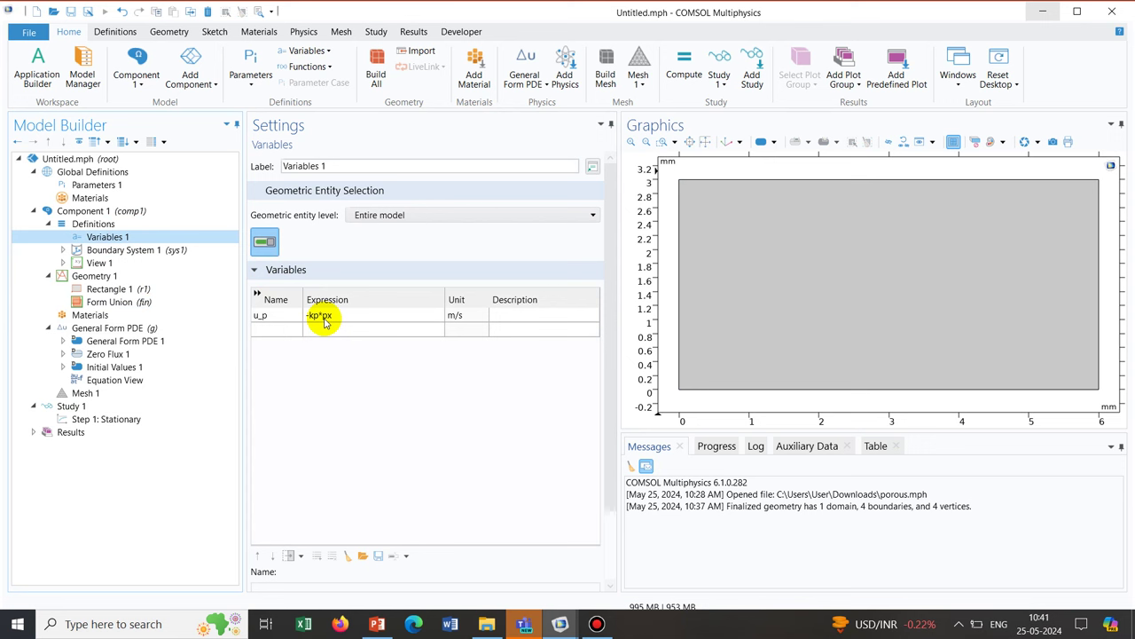
Step: Add the variable v_p with expression -kp*py to Variables 1
click(265, 326)
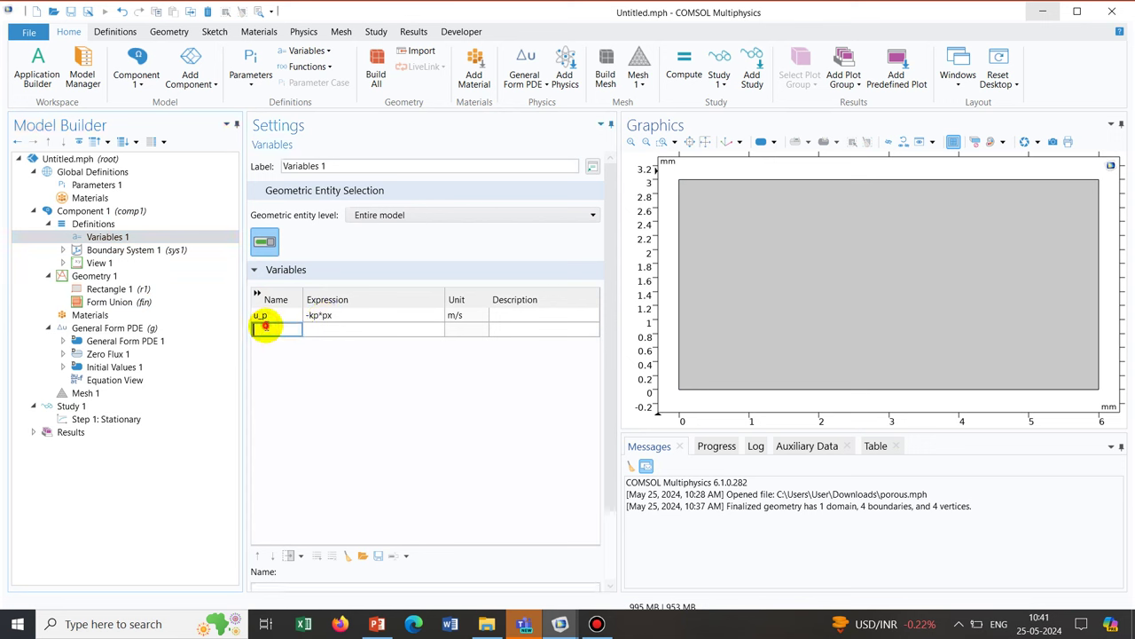
text(v)
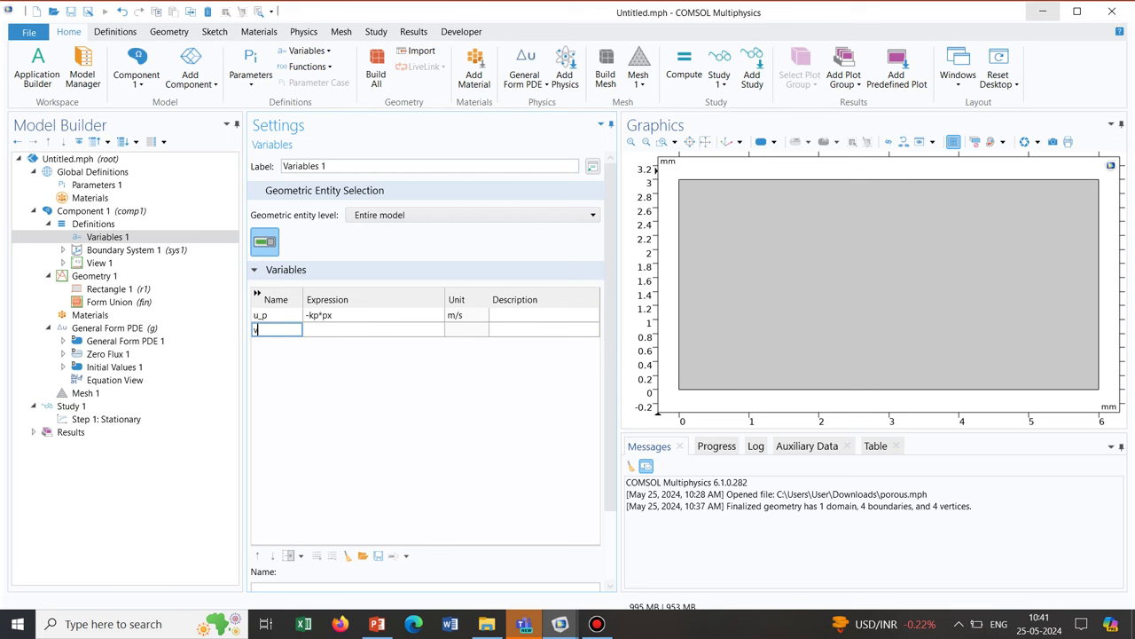
text(_p)
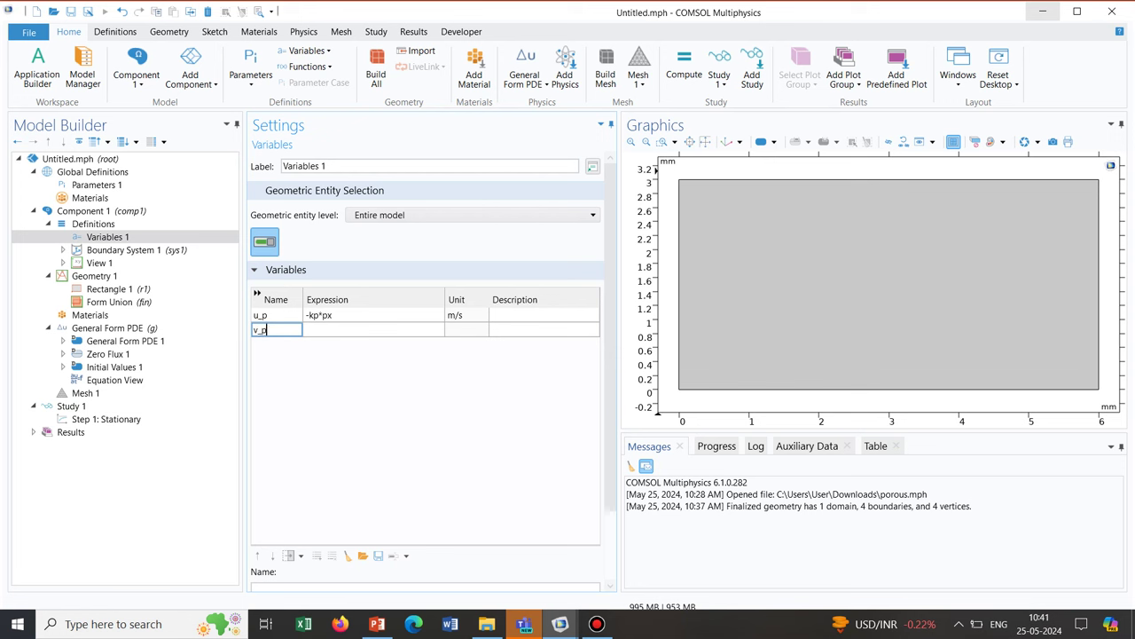
click(326, 329)
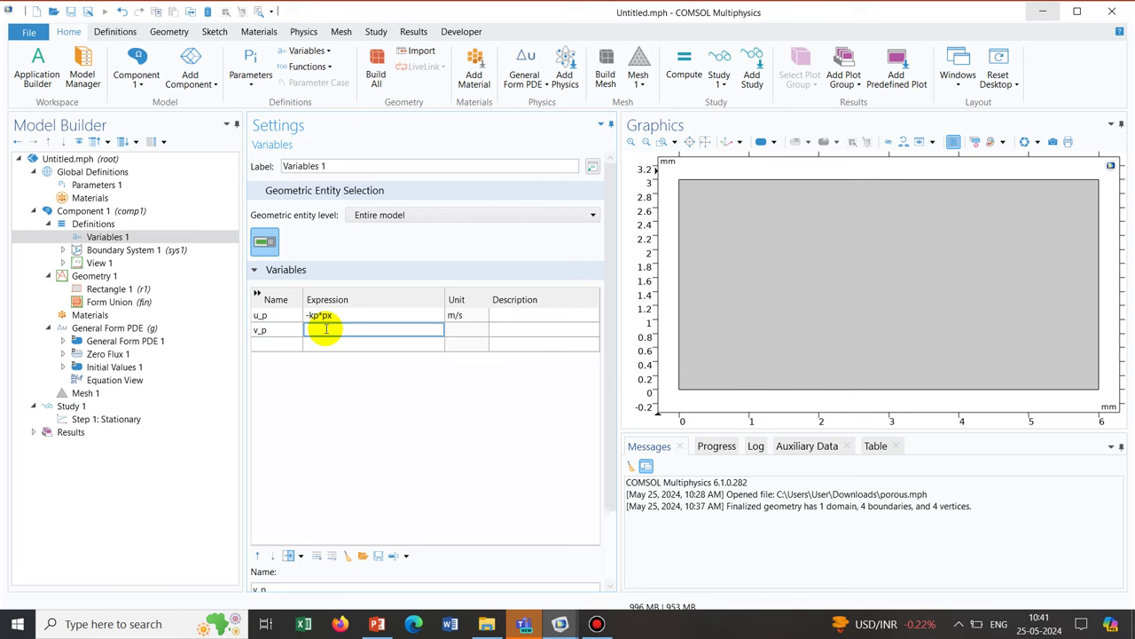
text(-)
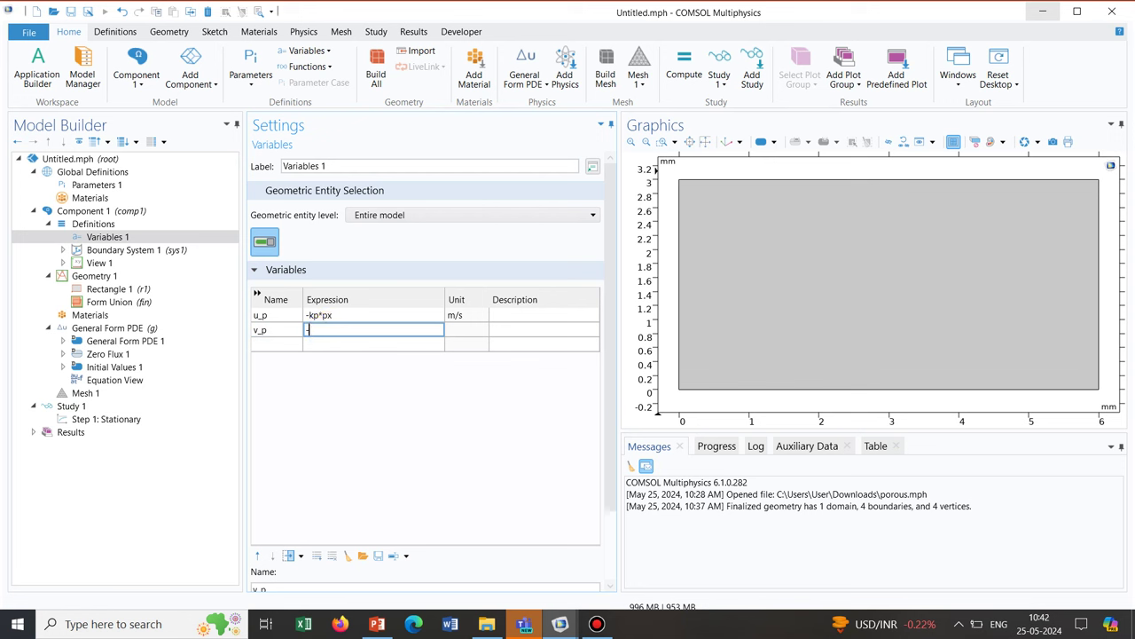
text(kp*py)
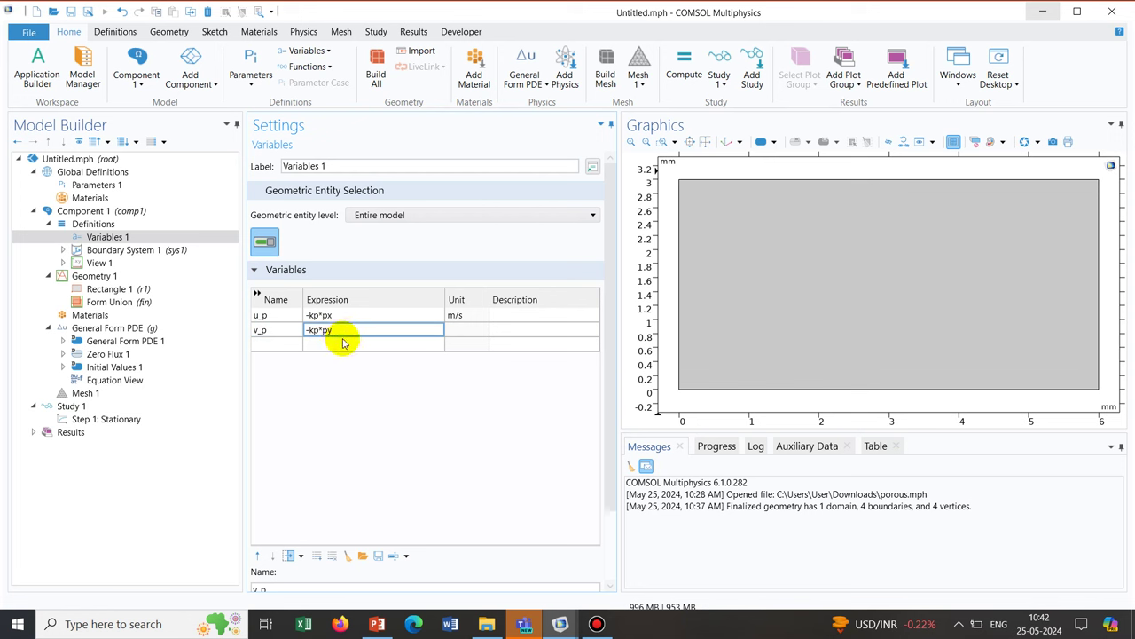
click(345, 346)
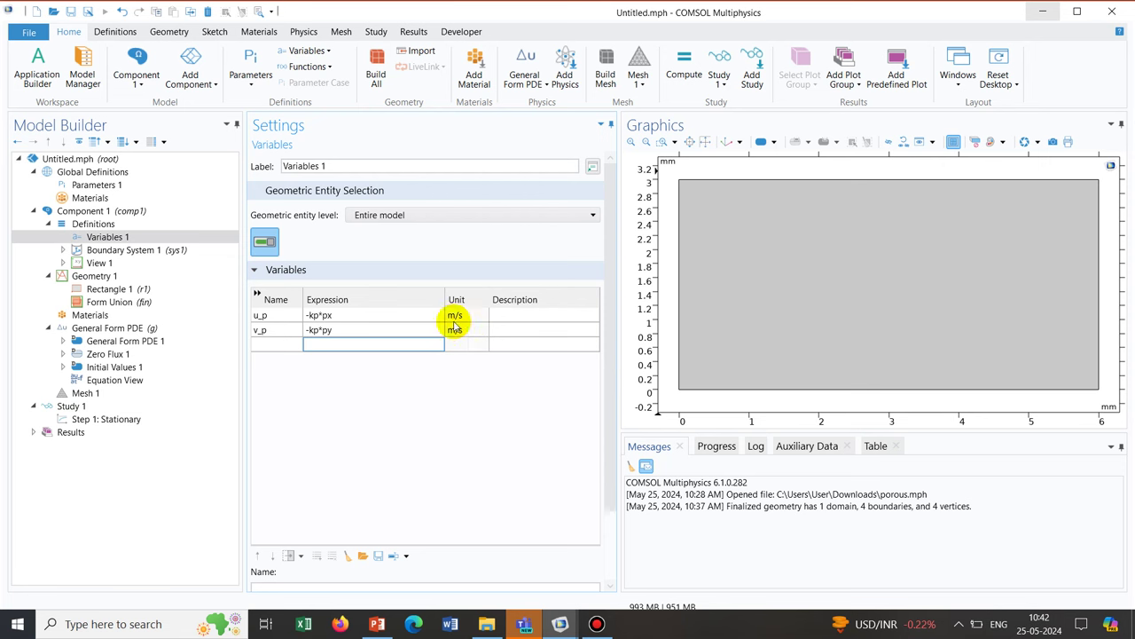
click(98, 328)
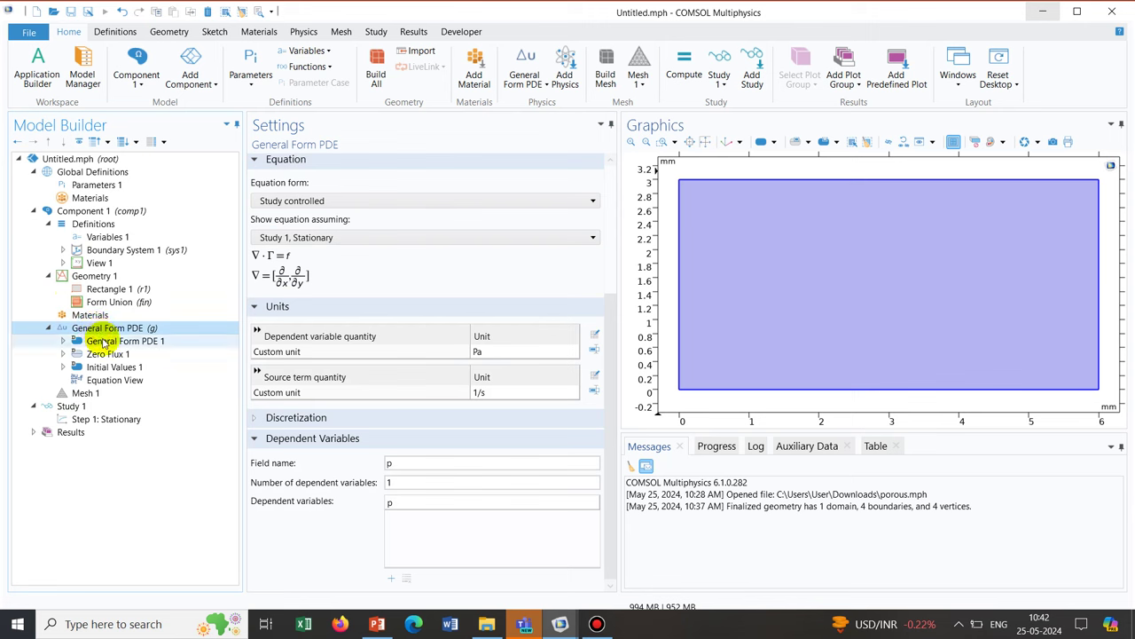
click(104, 342)
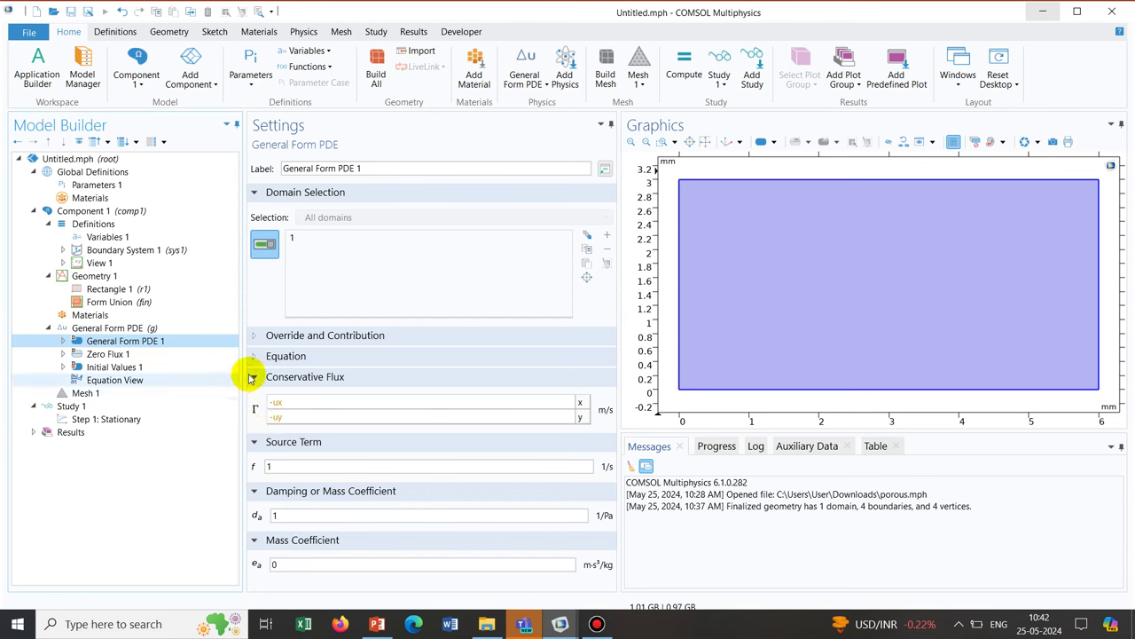
click(151, 329)
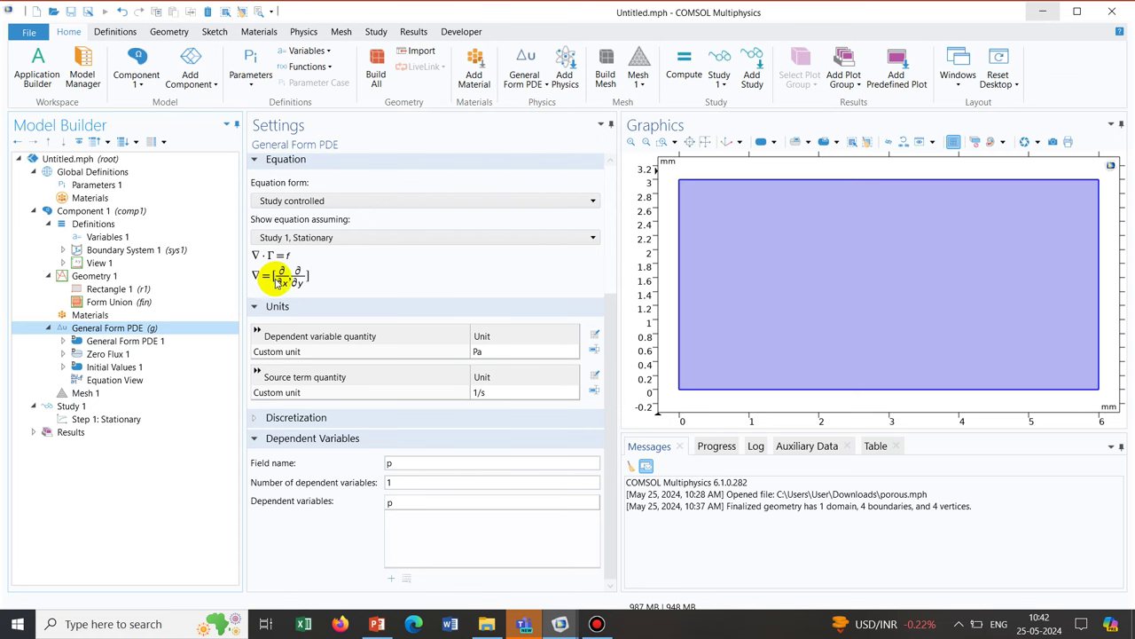
click(376, 624)
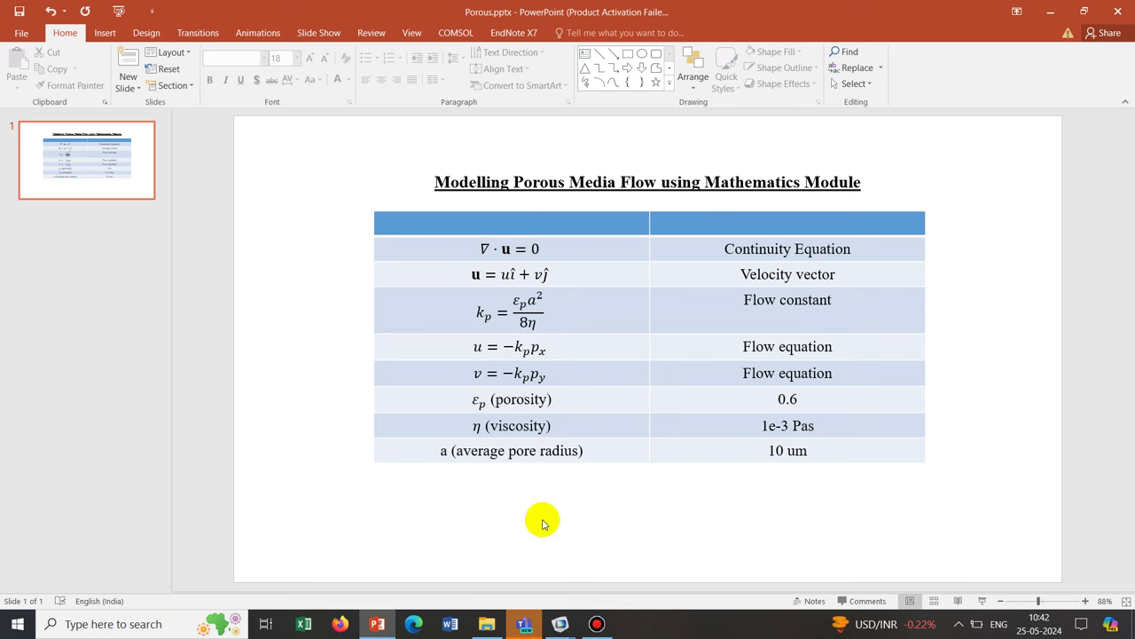
Step: Return from the PowerPoint equations slide to the Untitled.mph COMSOL model
click(609, 565)
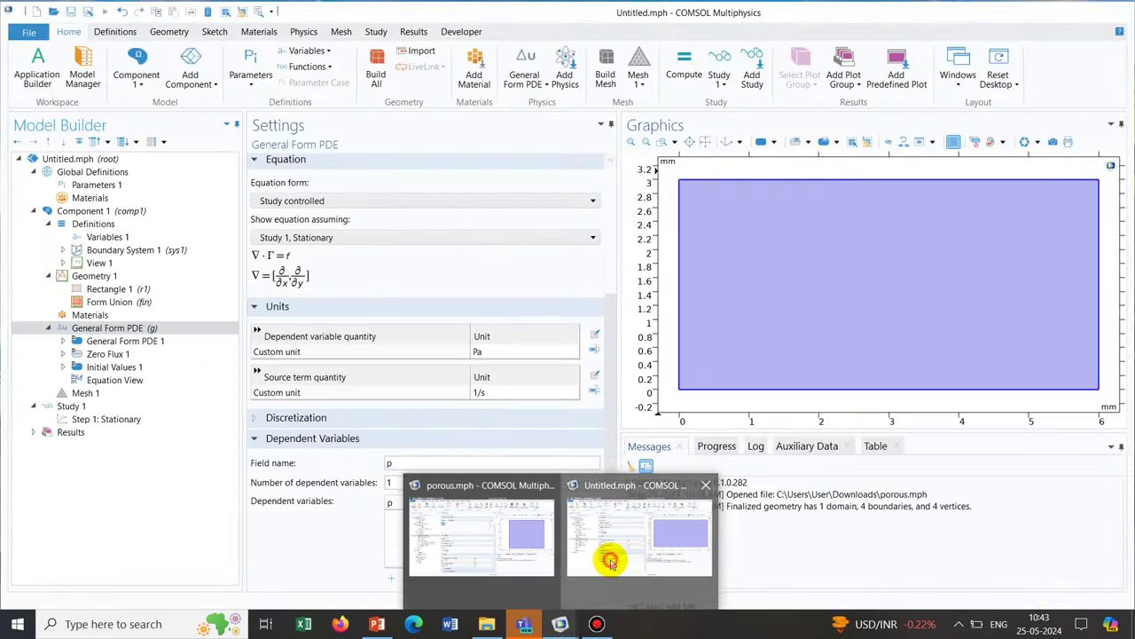
Step: Set General Form PDE 1's damping coefficient da and source term f to 0
click(167, 342)
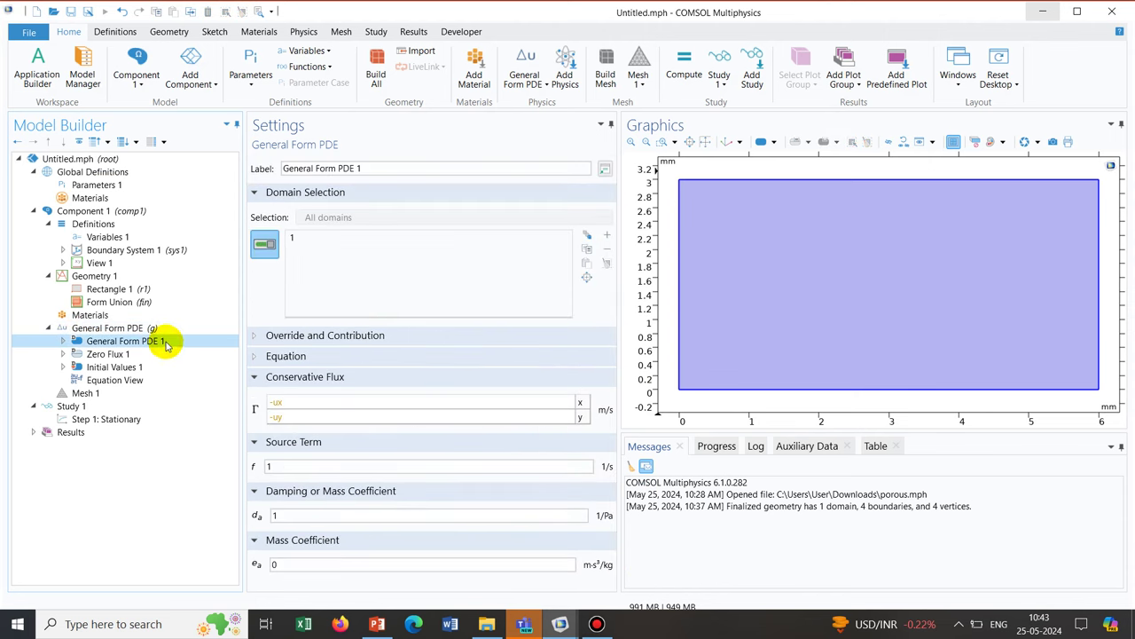
click(282, 356)
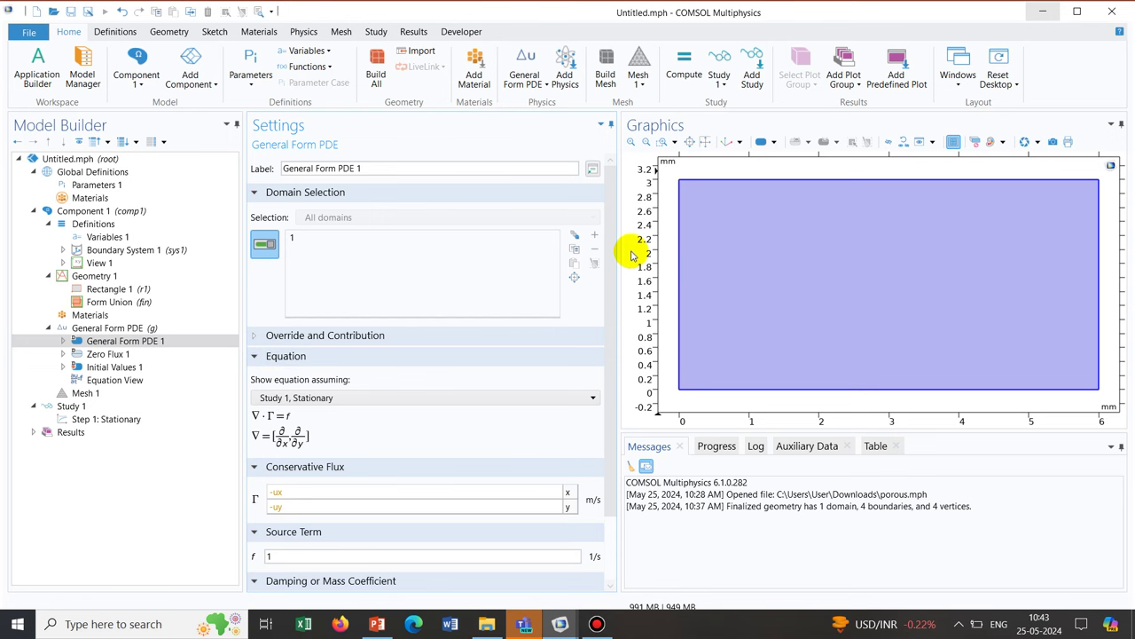
drag(610, 241, 613, 348)
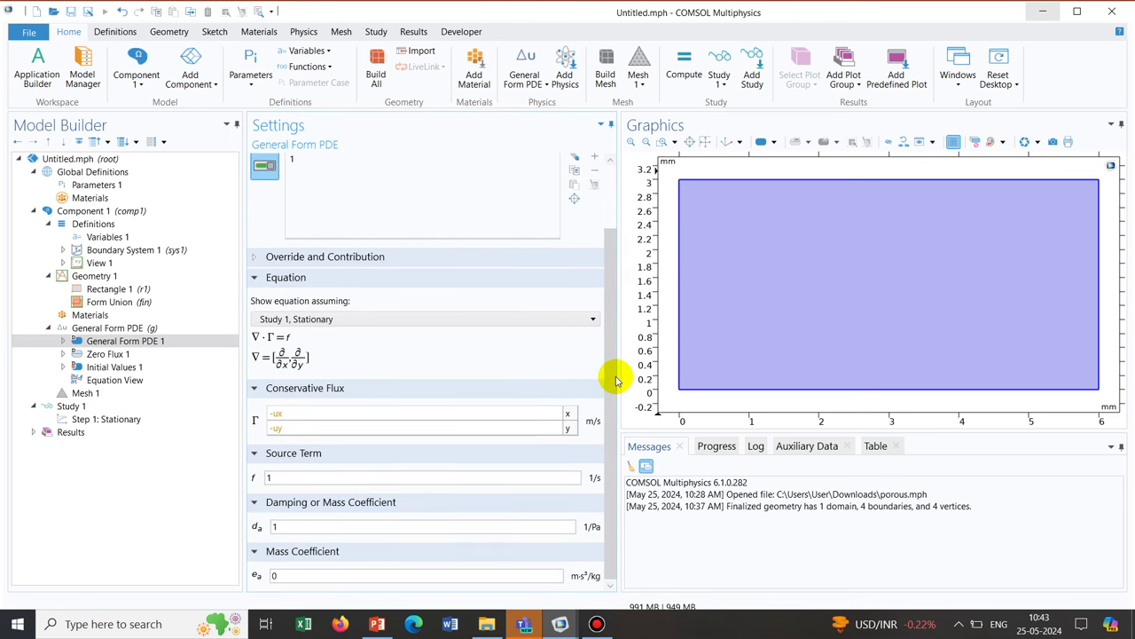
drag(278, 527, 255, 527)
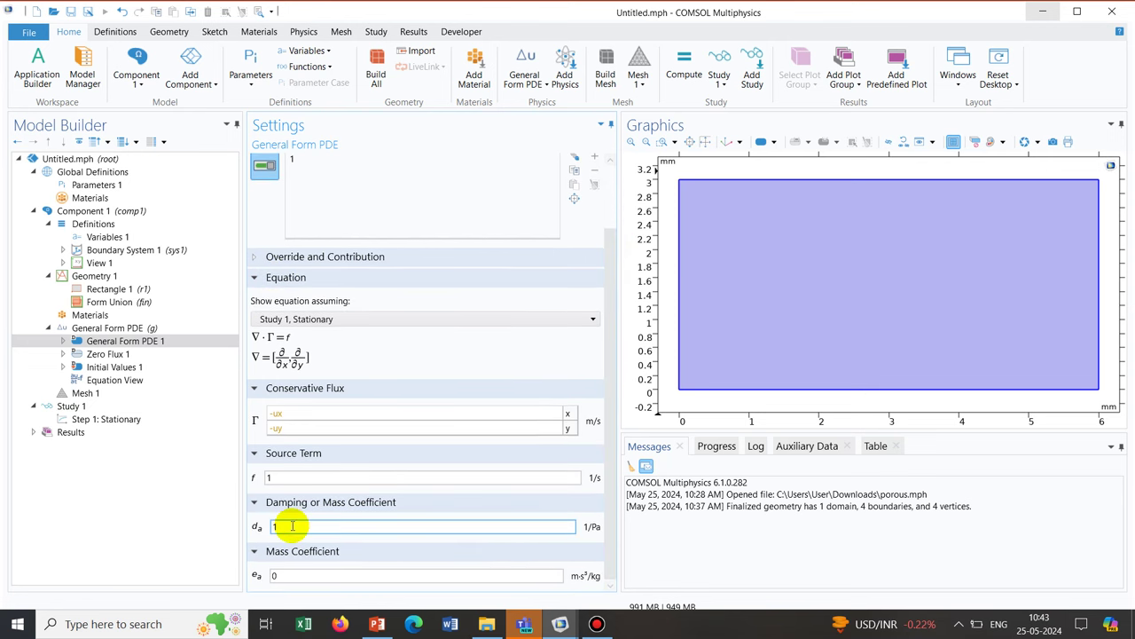
text(0)
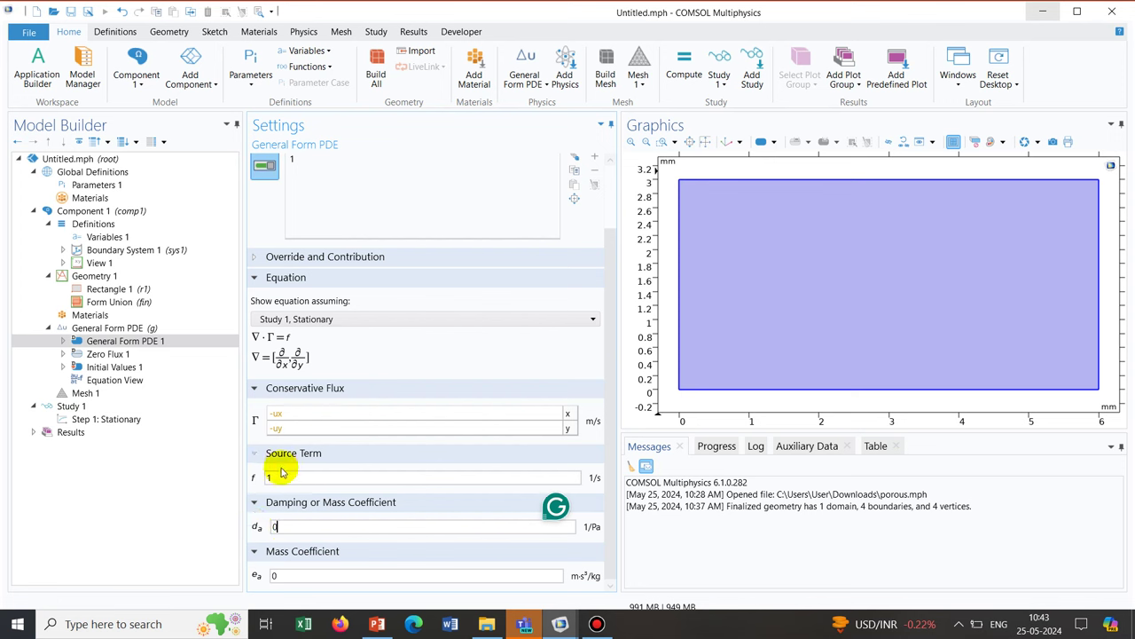
drag(278, 477, 269, 477)
text(0)
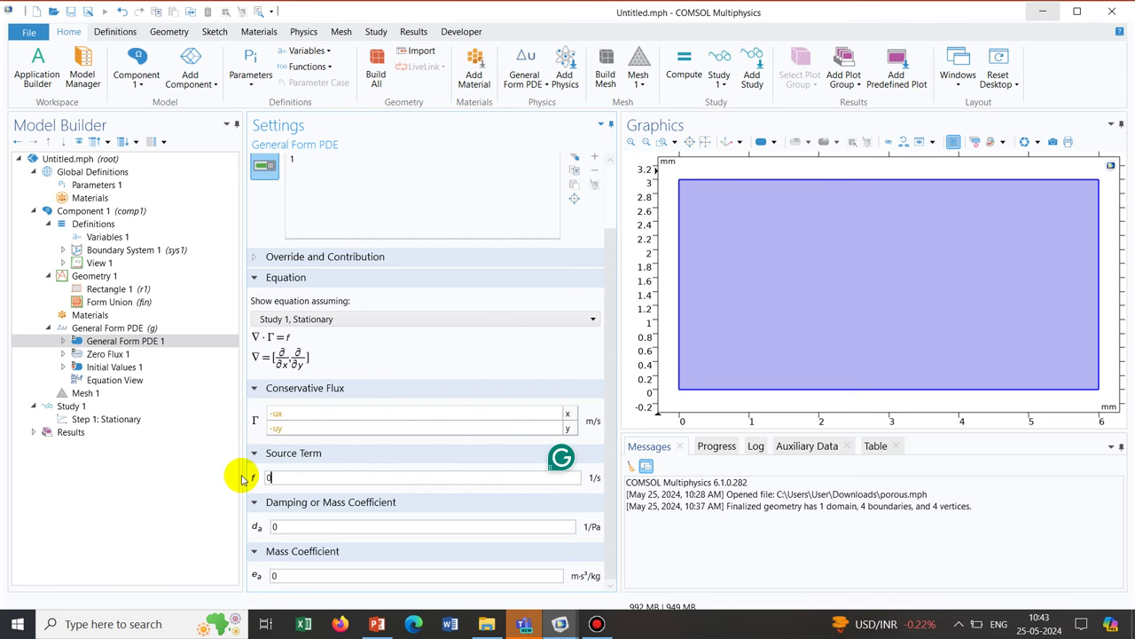
Step: Change the conservative flux components from -ux, -uy to -u_p and -v_p
click(290, 415)
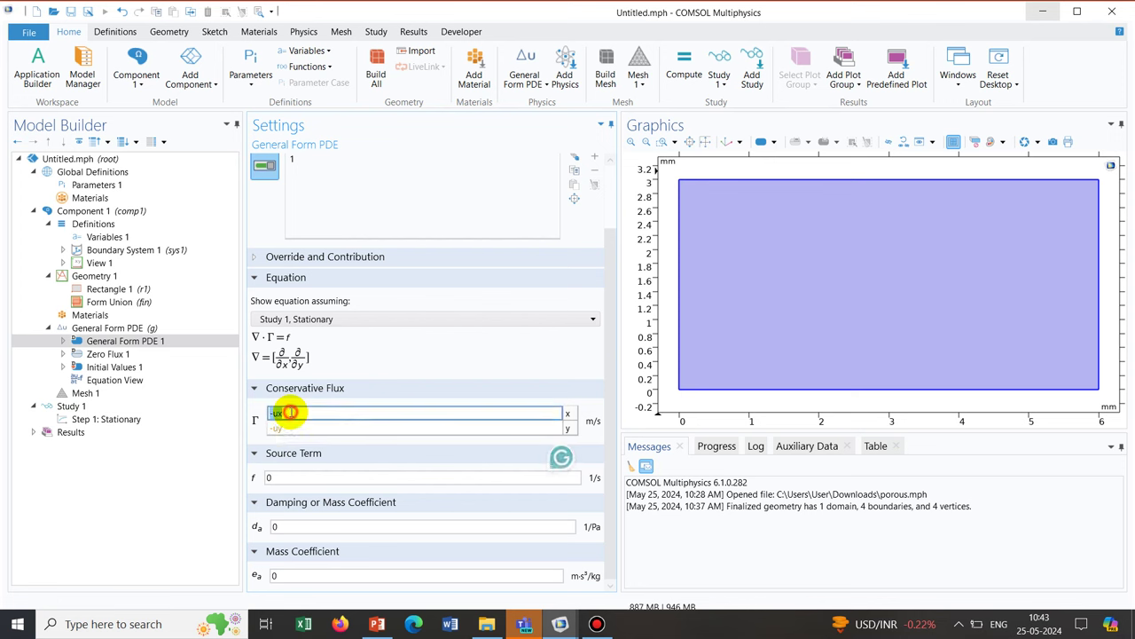
key(BackSpace)
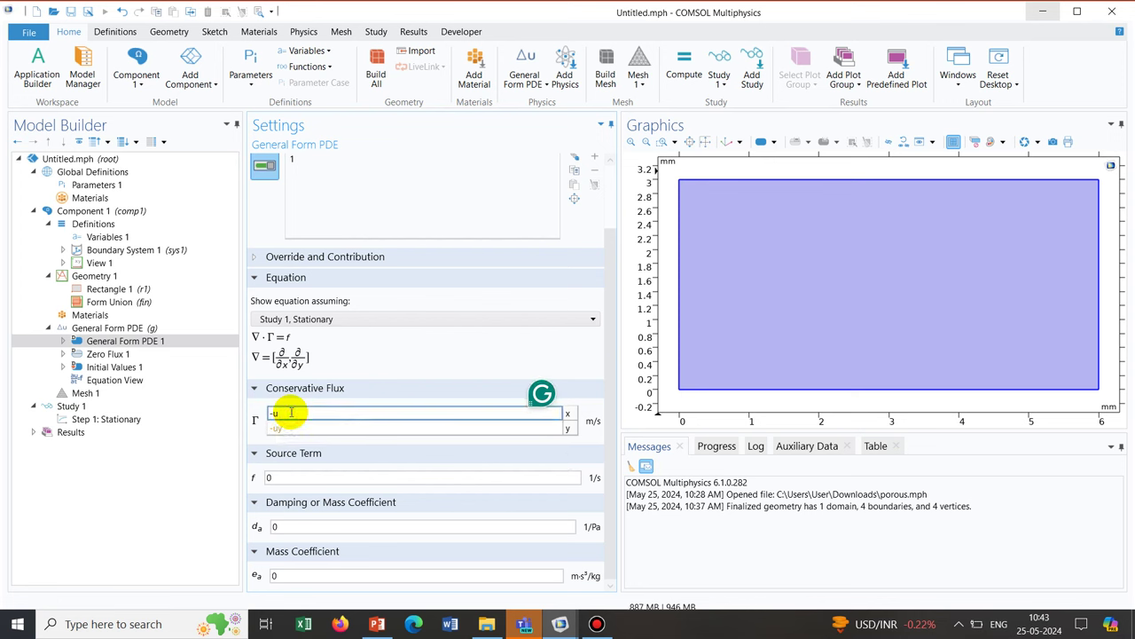
text(_p)
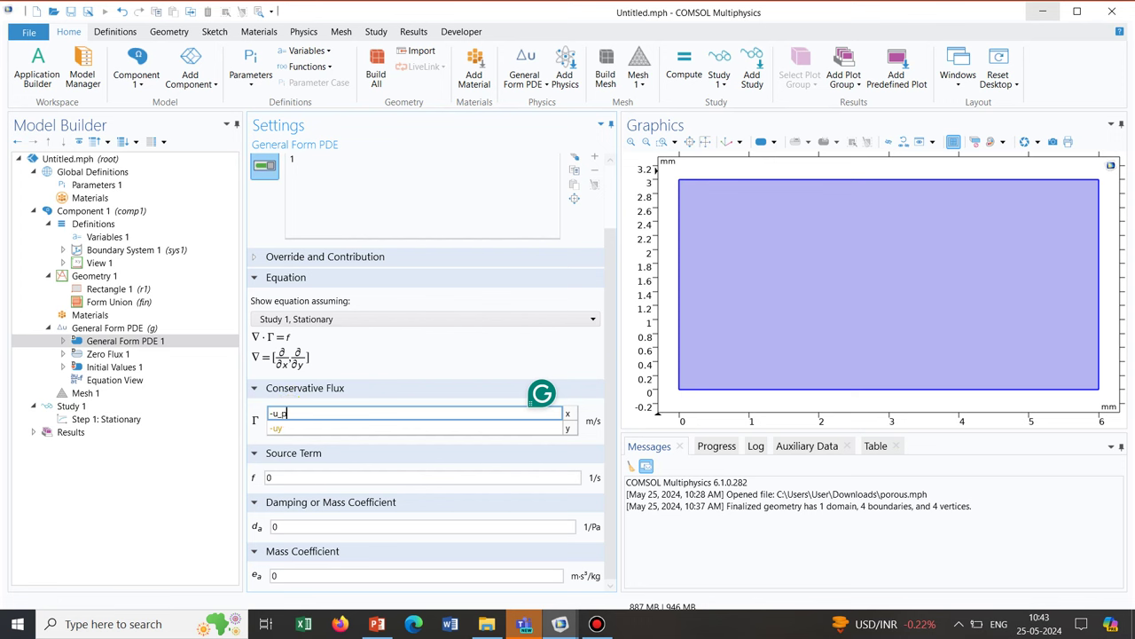
click(288, 428)
key(BackSpace)
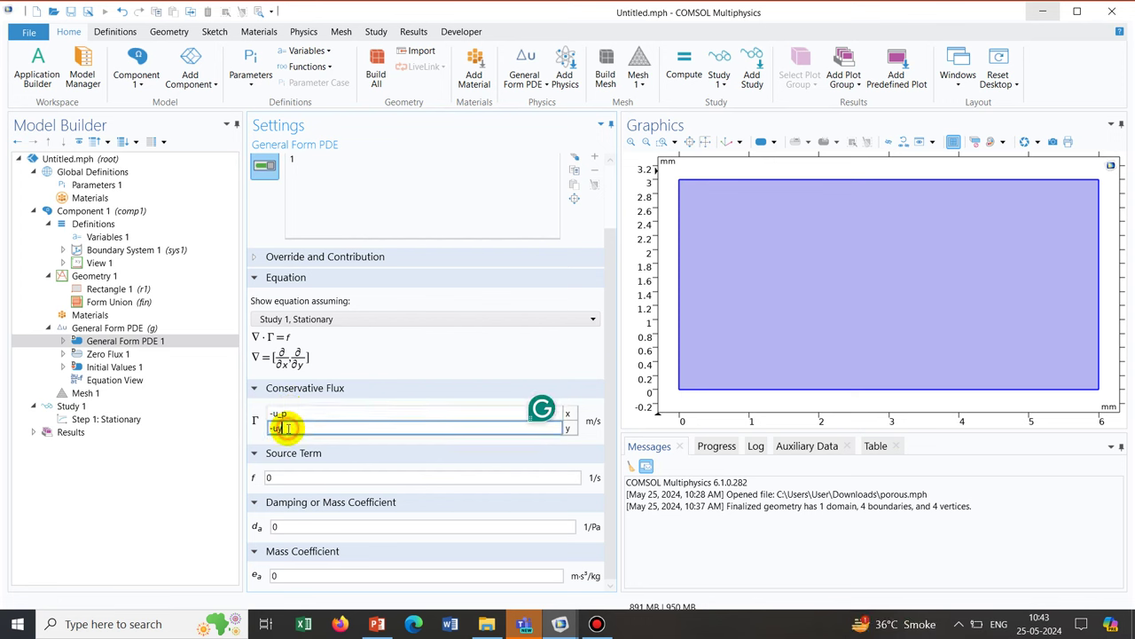
key(BackSpace)
text(v_p)
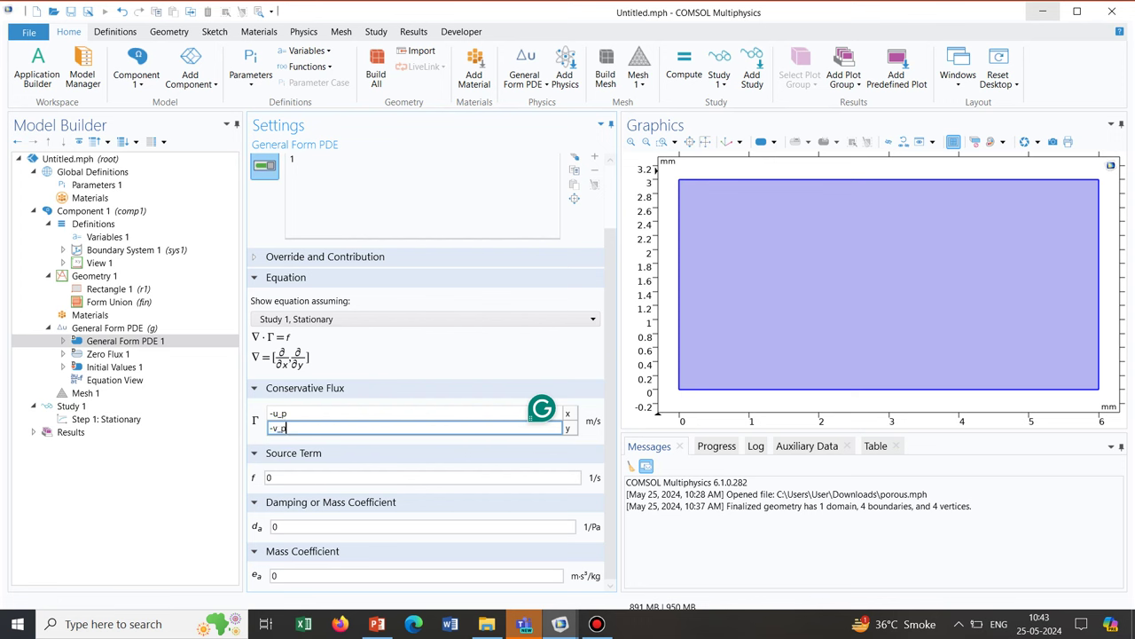
click(396, 357)
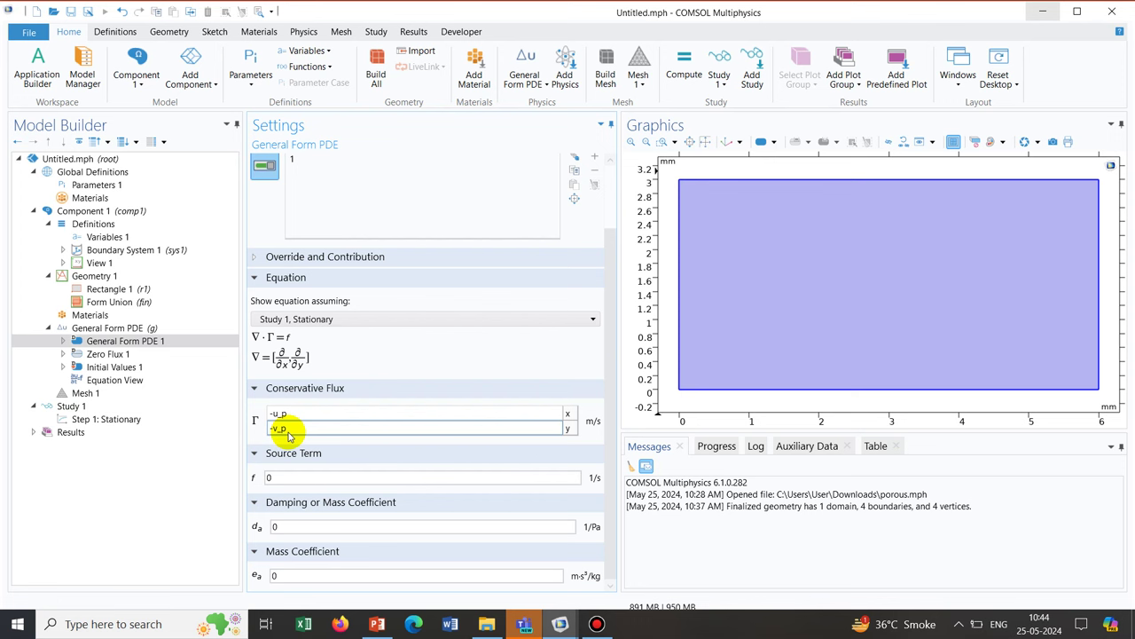
click(119, 236)
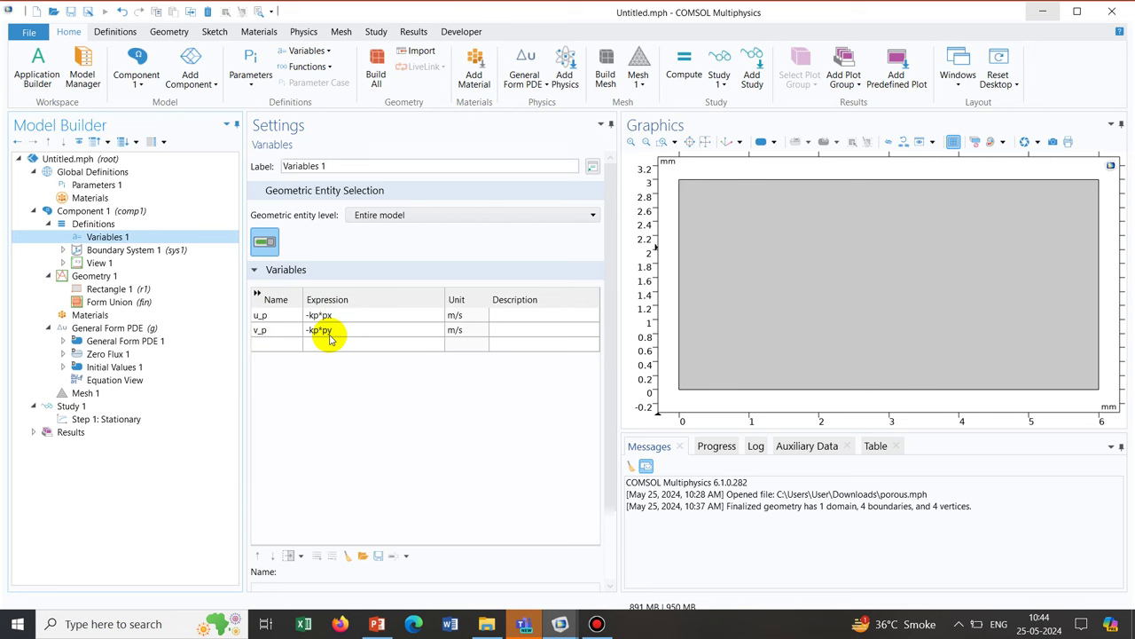
click(138, 329)
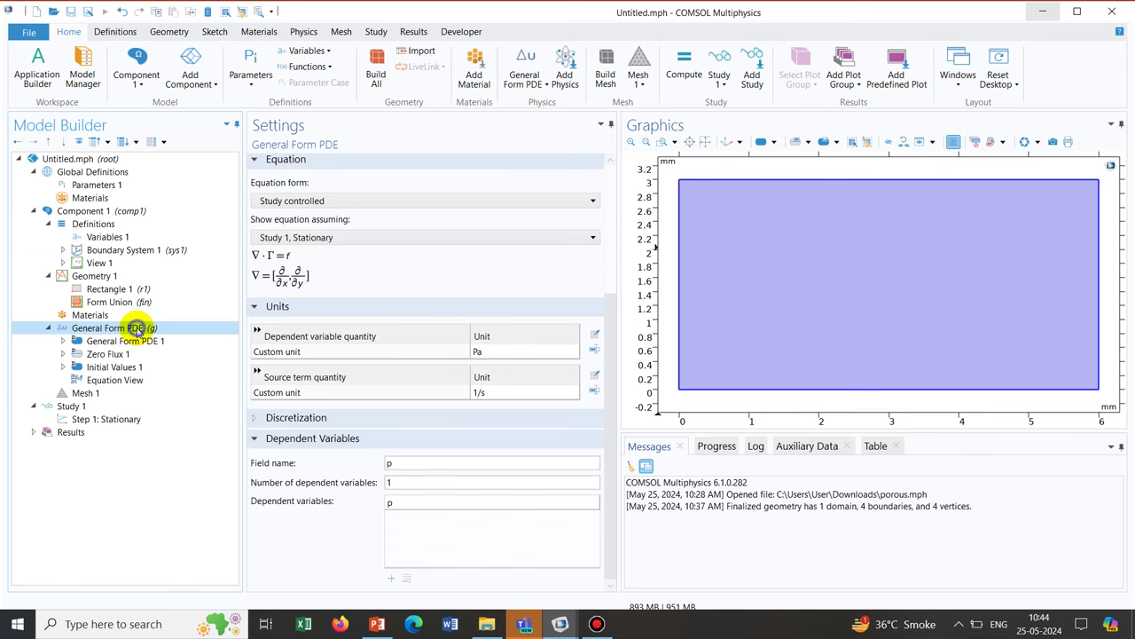
Step: Add a Dirichlet boundary condition on the left boundary prescribing p = 5
right_click(138, 331)
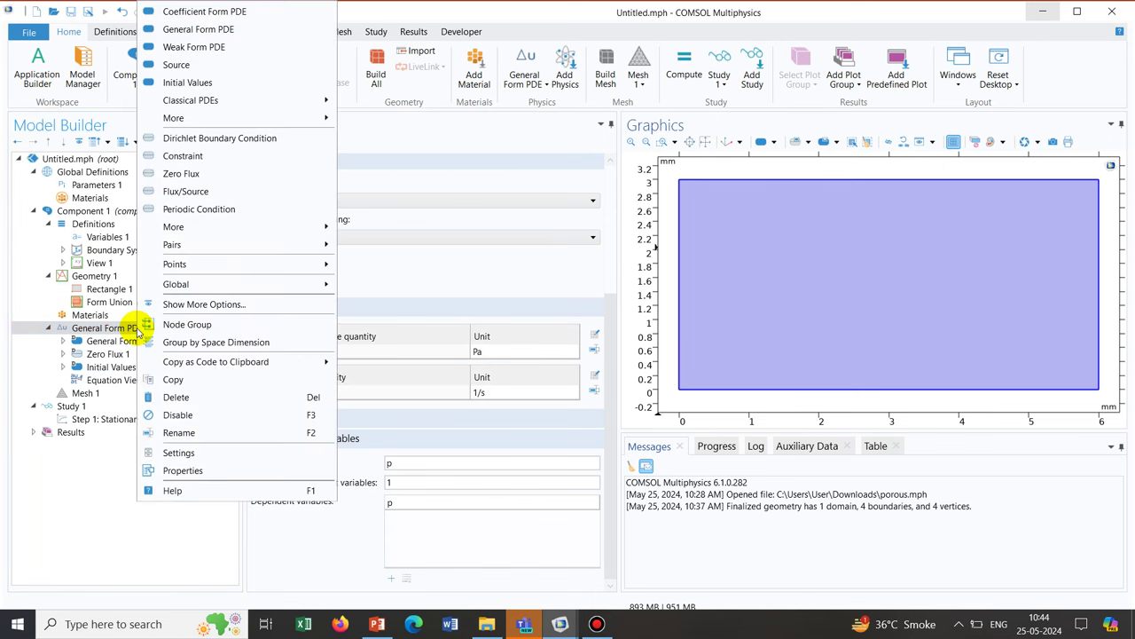
click(222, 139)
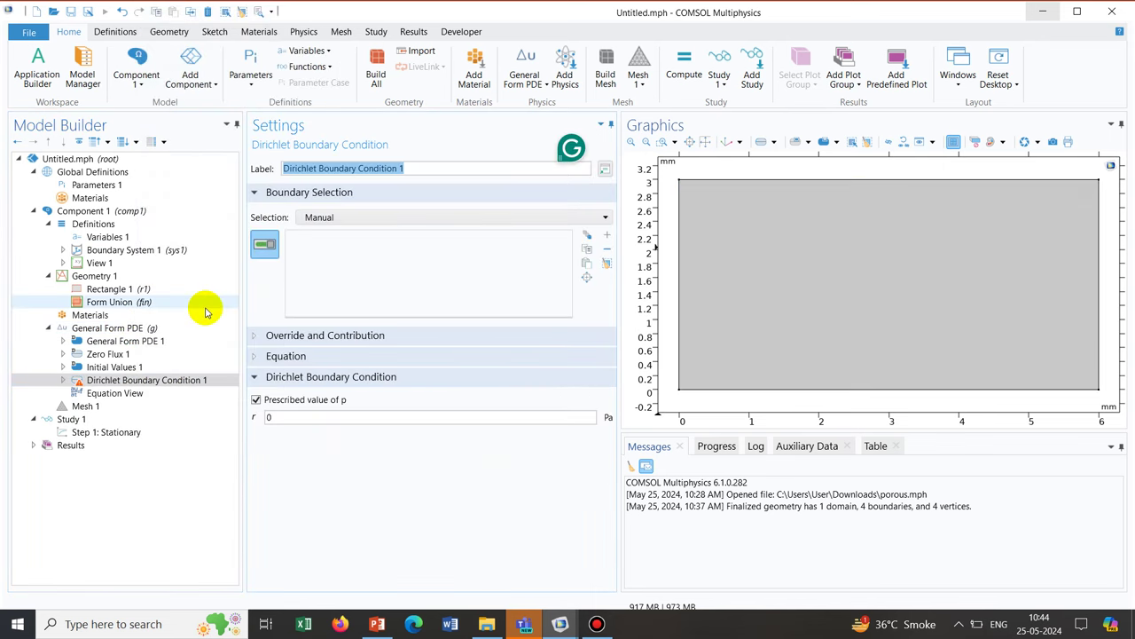
click(679, 237)
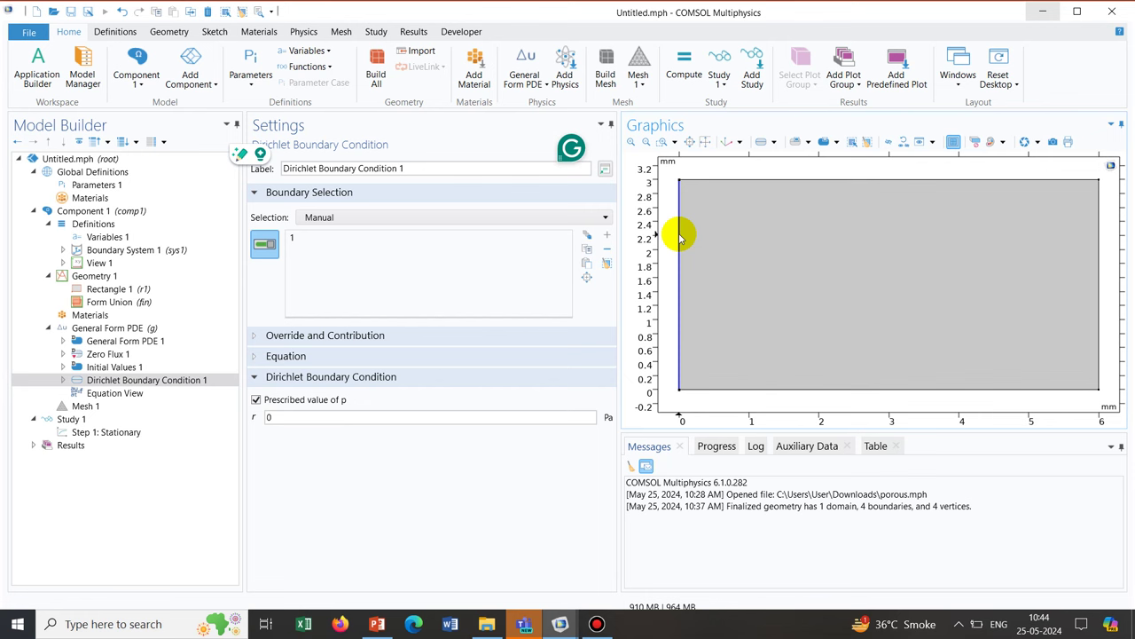
click(285, 416)
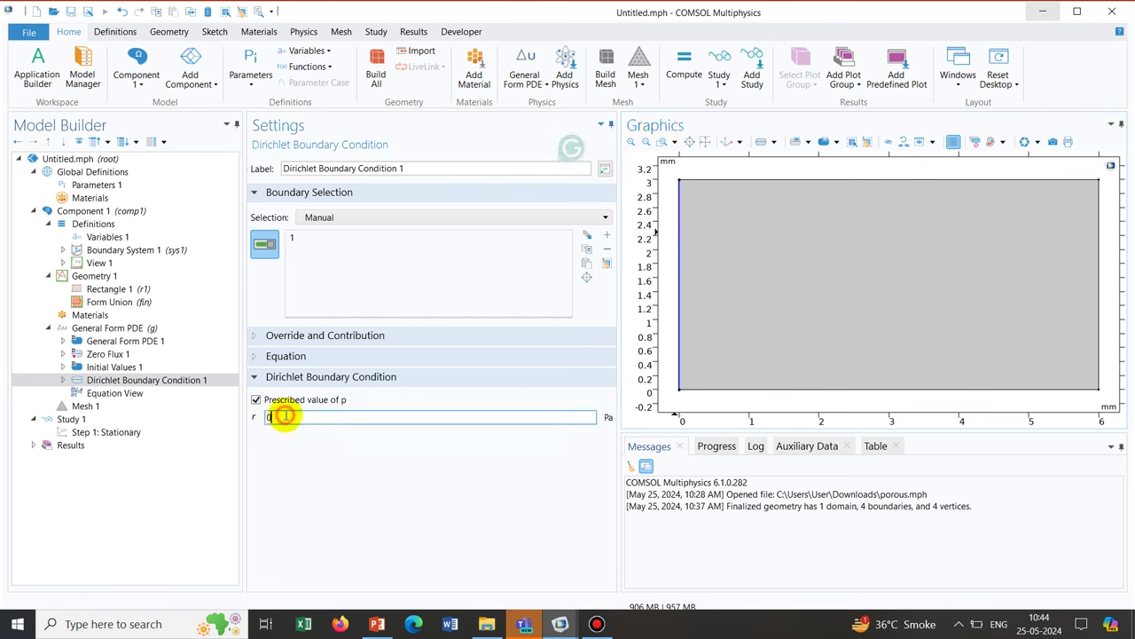
double_click(286, 416)
text(5)
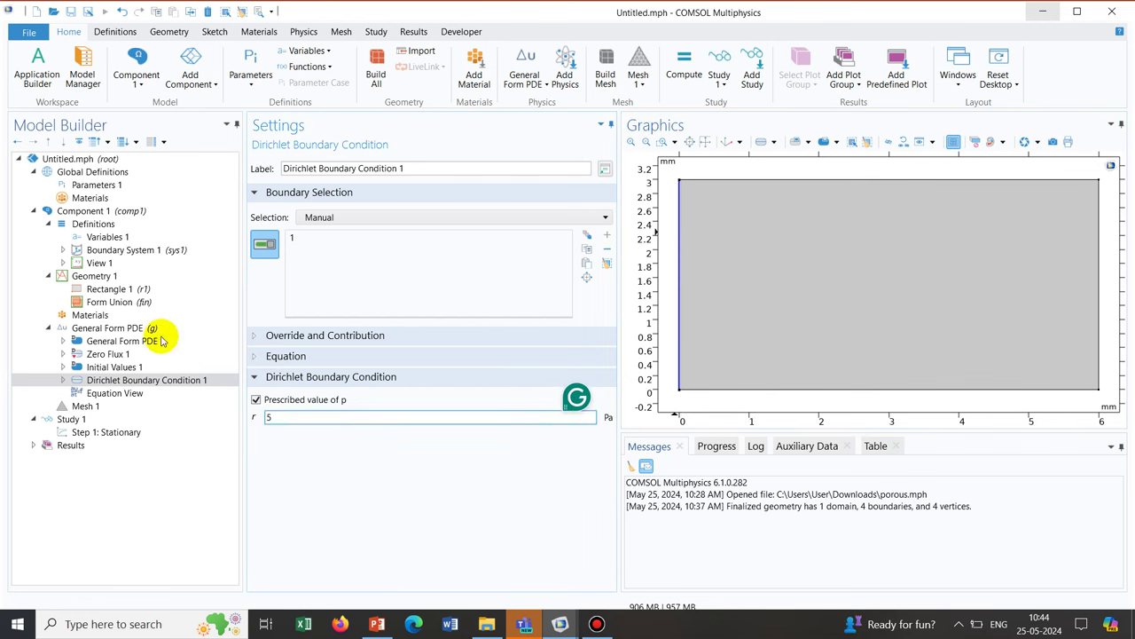
Step: Add a second Dirichlet boundary condition holding the right boundary (boundary 4) at r = 0
click(113, 328)
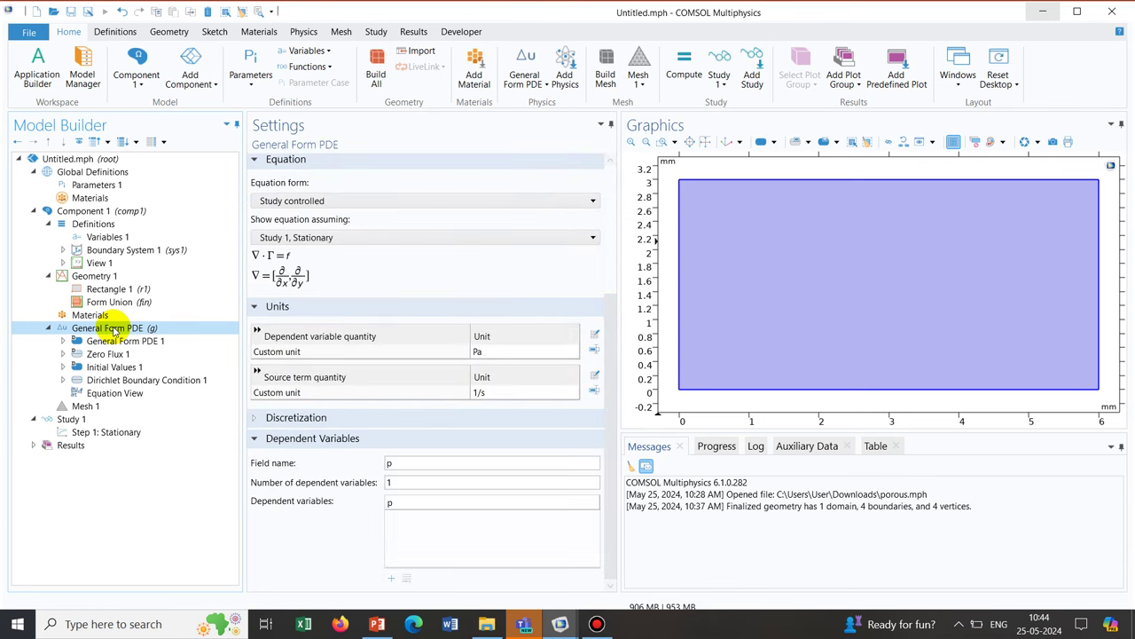
right_click(113, 330)
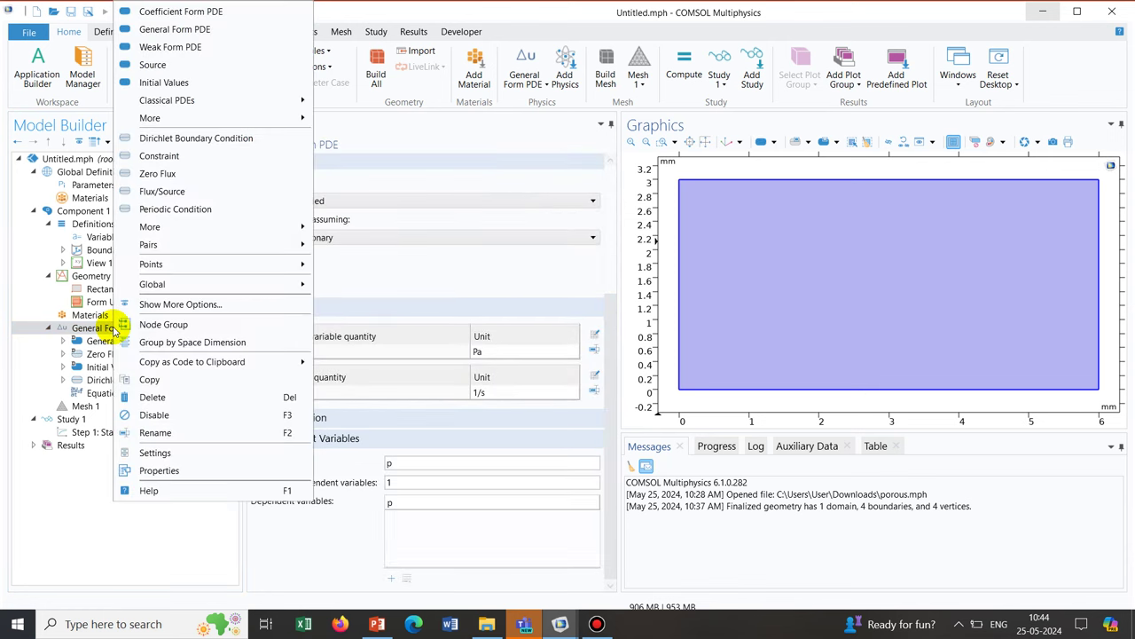
click(188, 140)
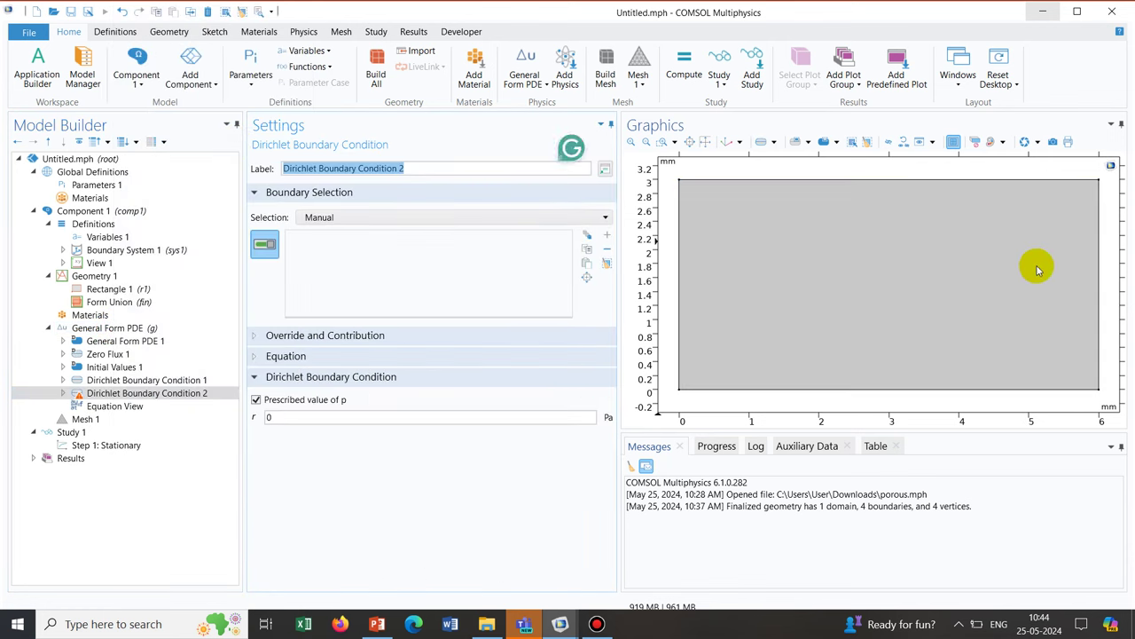
click(1100, 255)
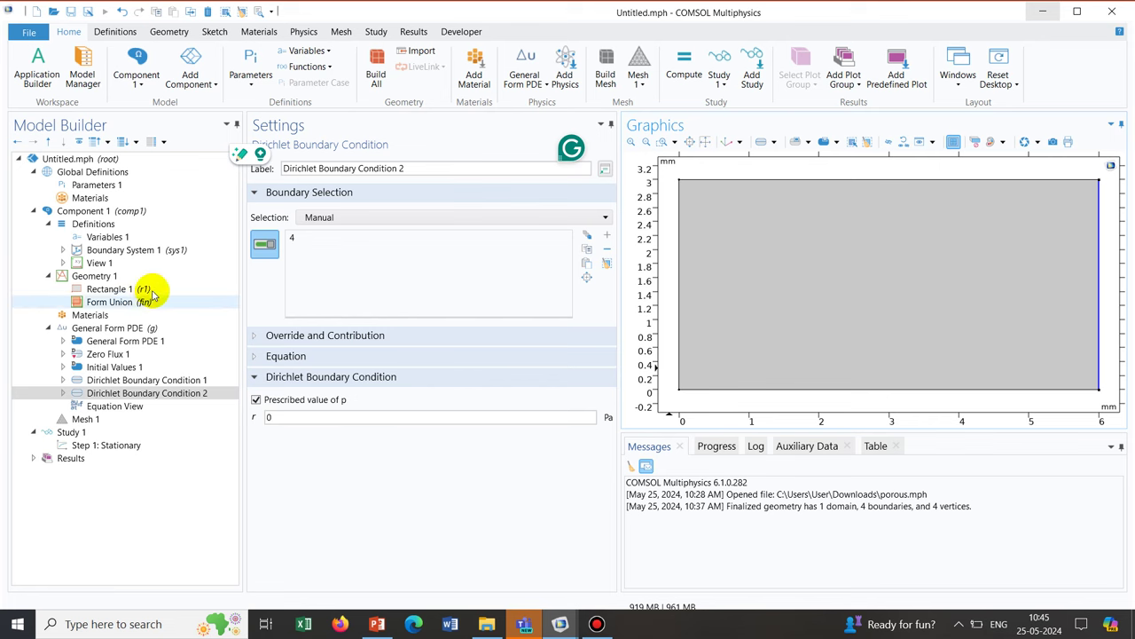
click(146, 325)
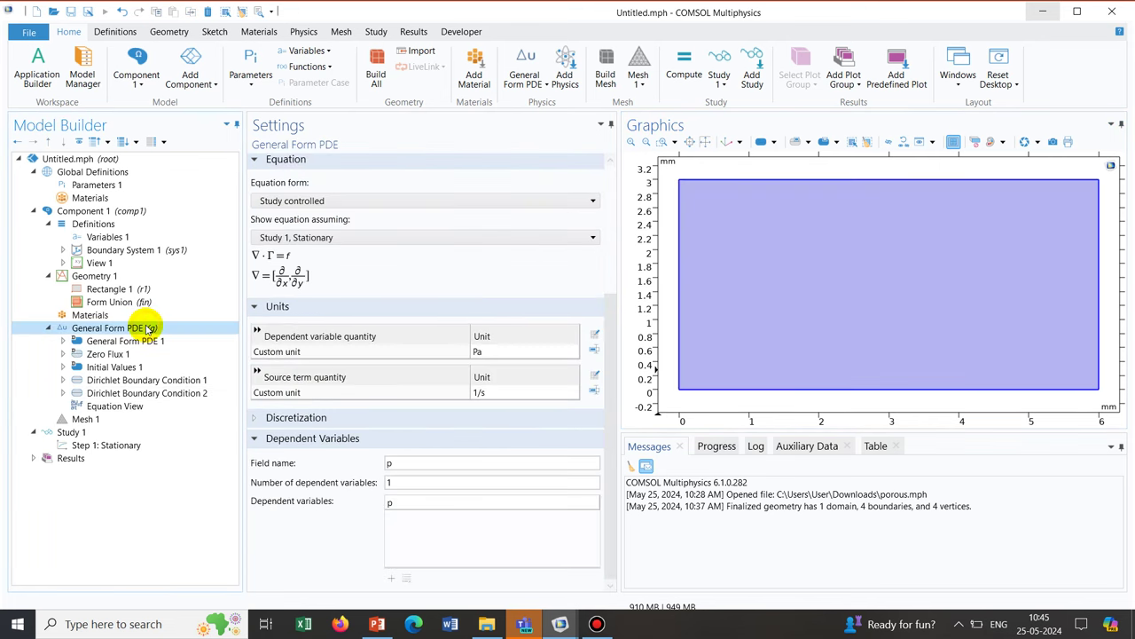
Step: Build the mesh, then rebuild it at Finer element size for 948 domain and 82 boundary elements
click(137, 344)
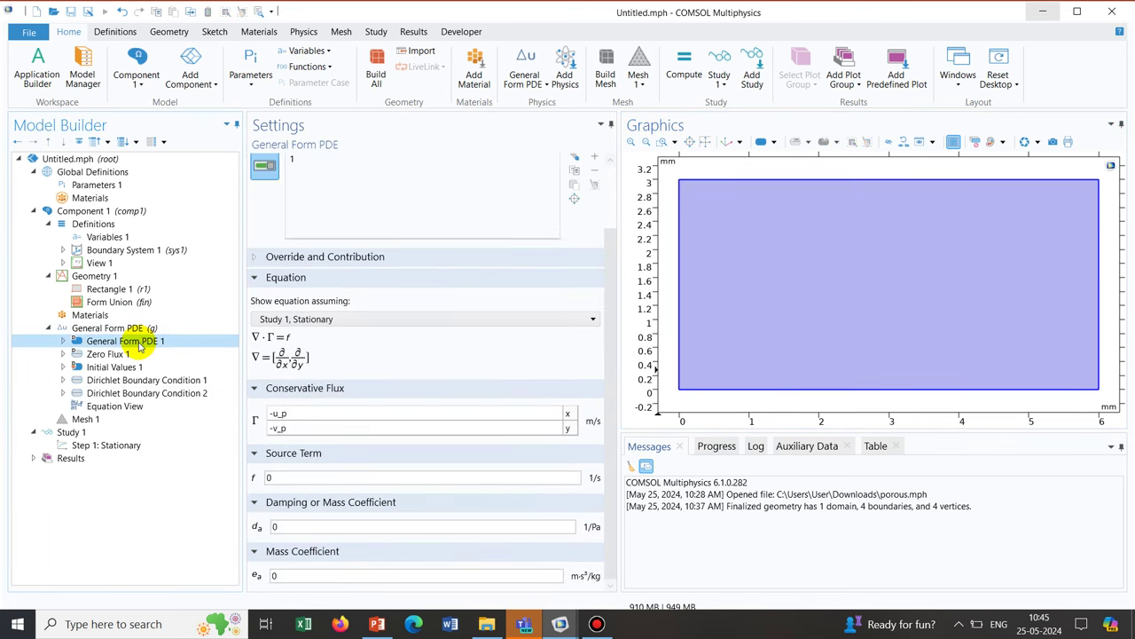
click(89, 419)
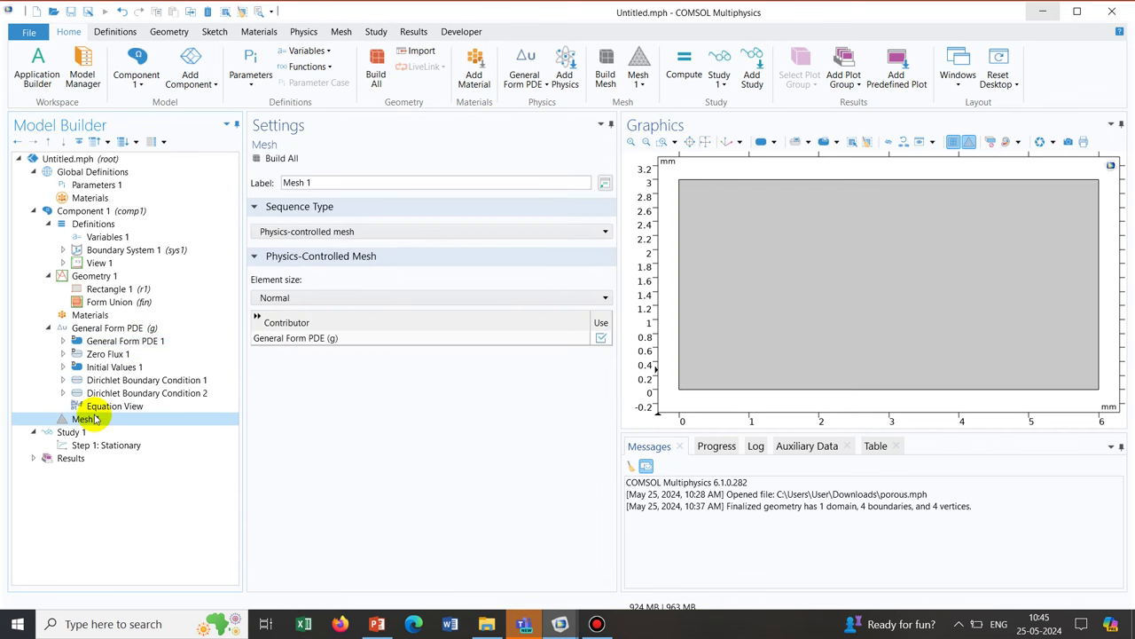
click(317, 232)
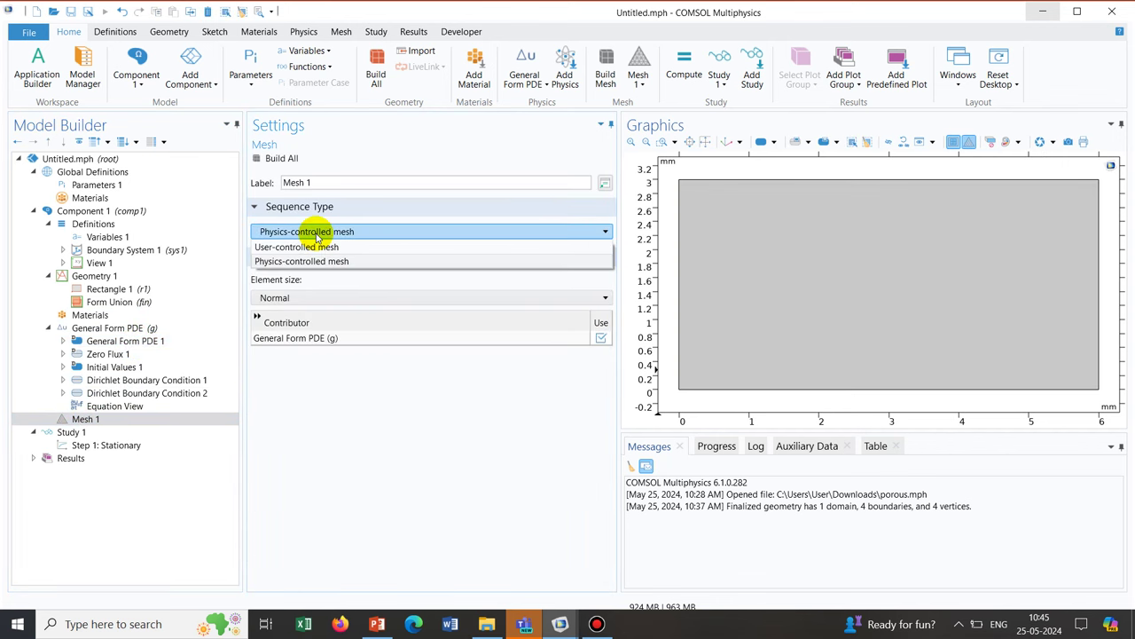
click(316, 233)
click(278, 159)
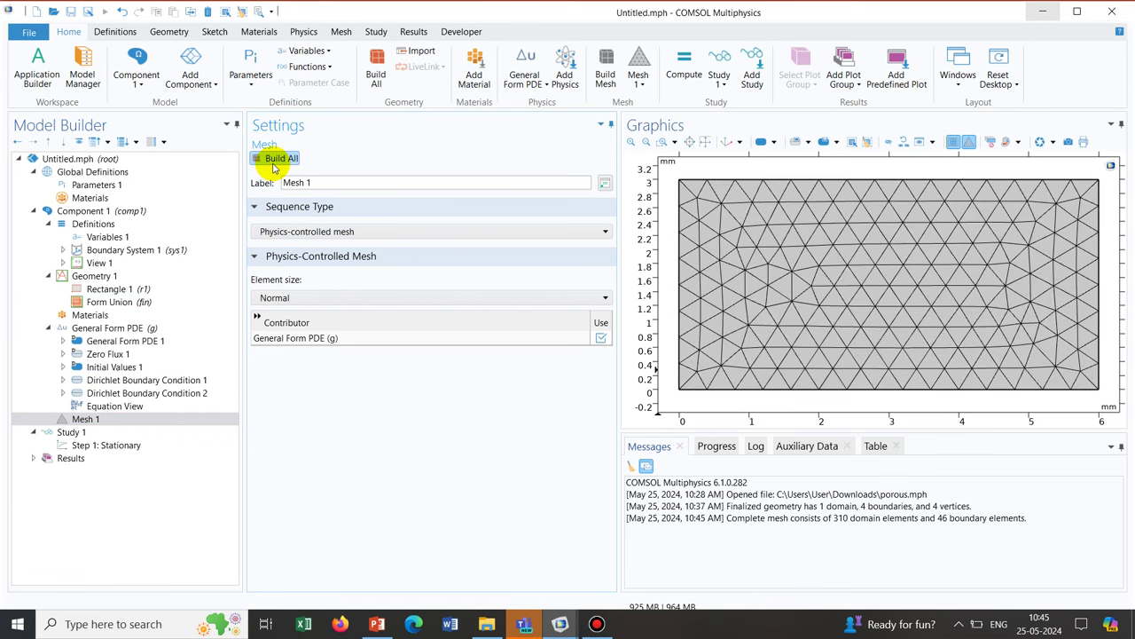
click(307, 299)
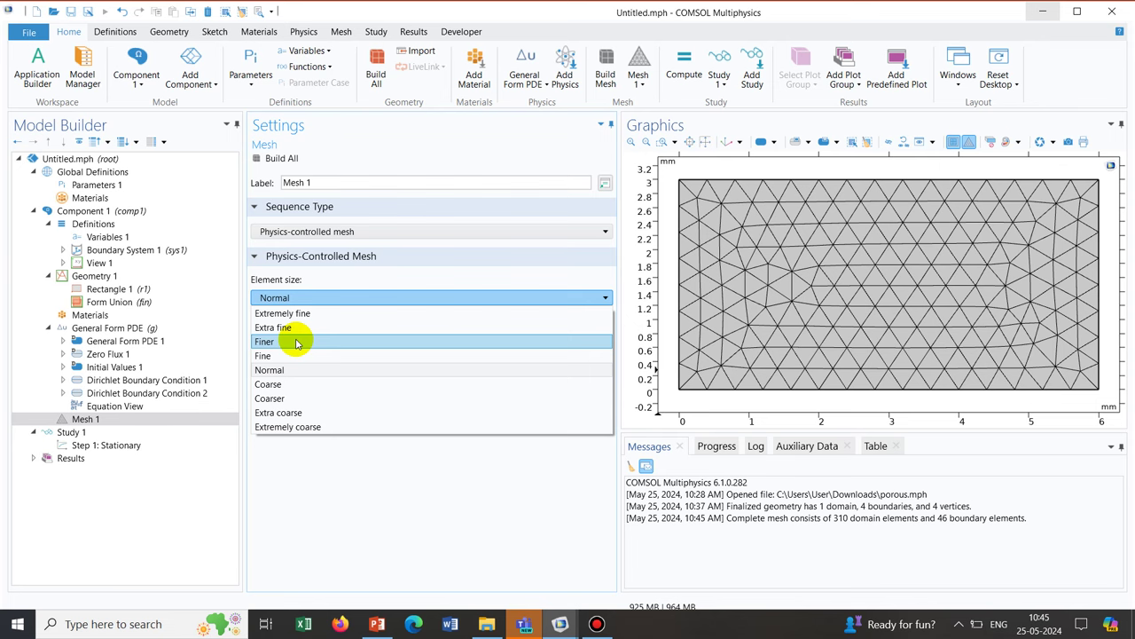
click(296, 343)
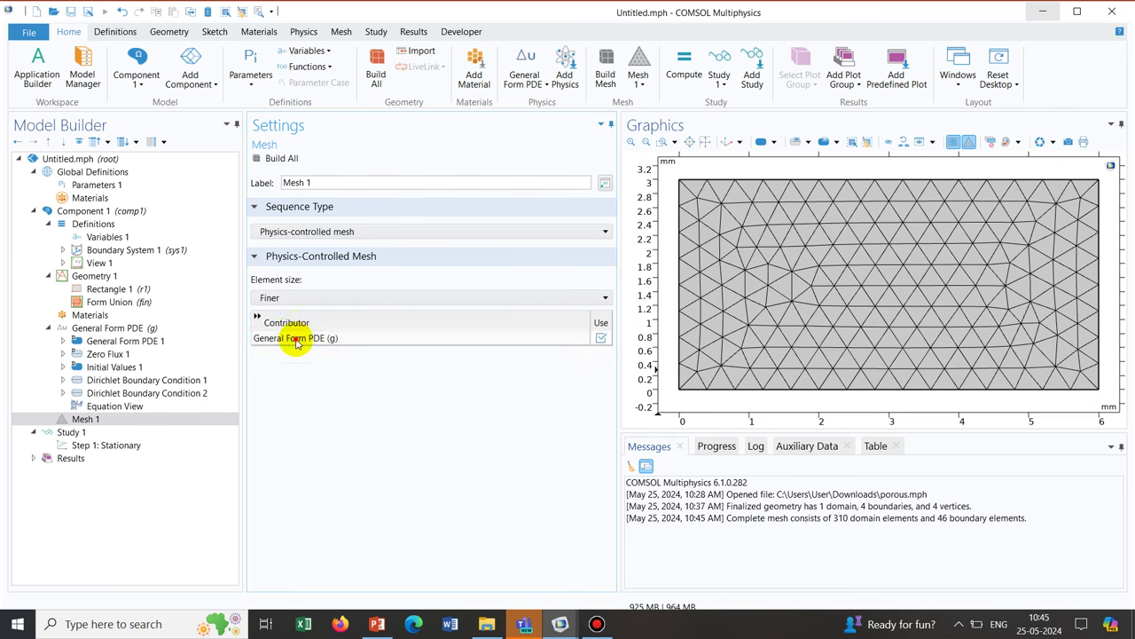
click(281, 158)
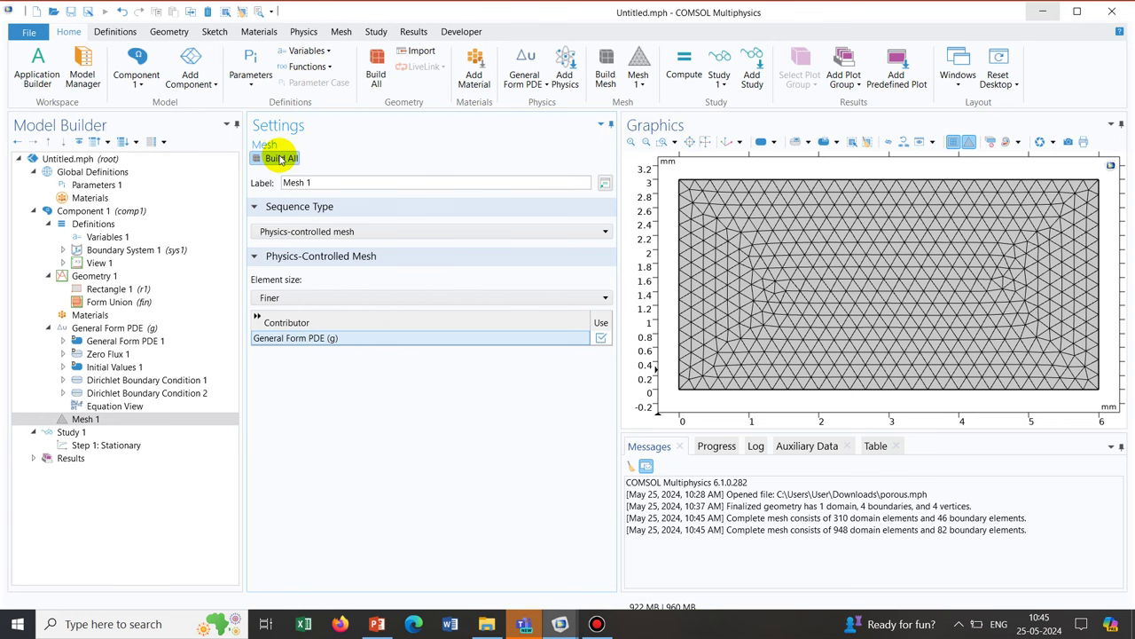
click(81, 445)
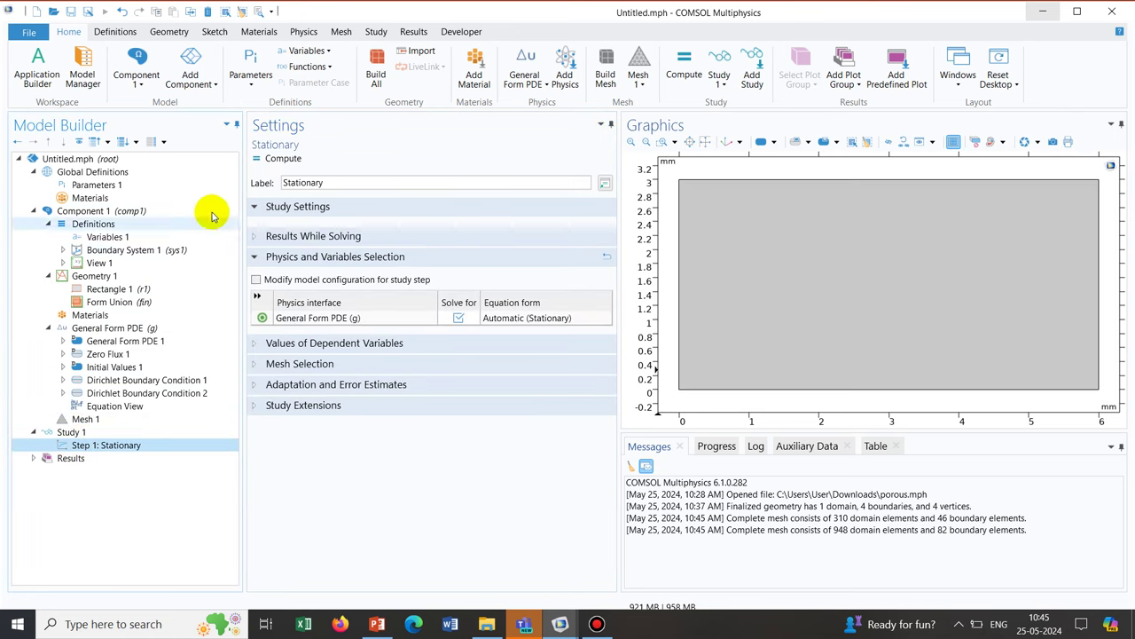
Step: Solve the stationary study and replot Surface 1 with expression u_p instead of p
click(282, 159)
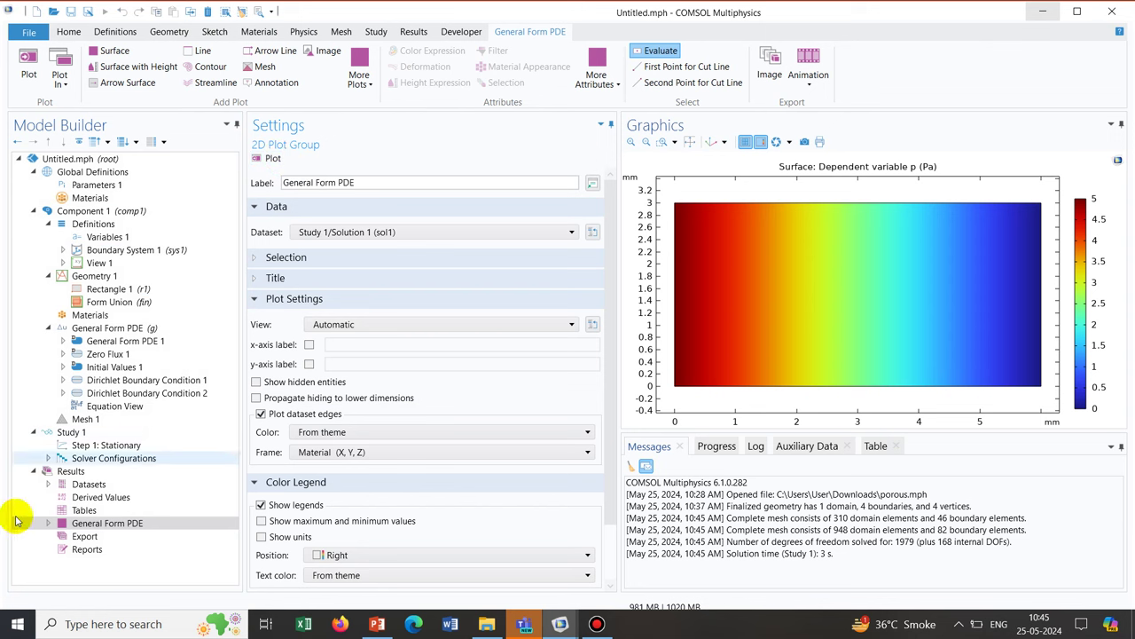
click(49, 523)
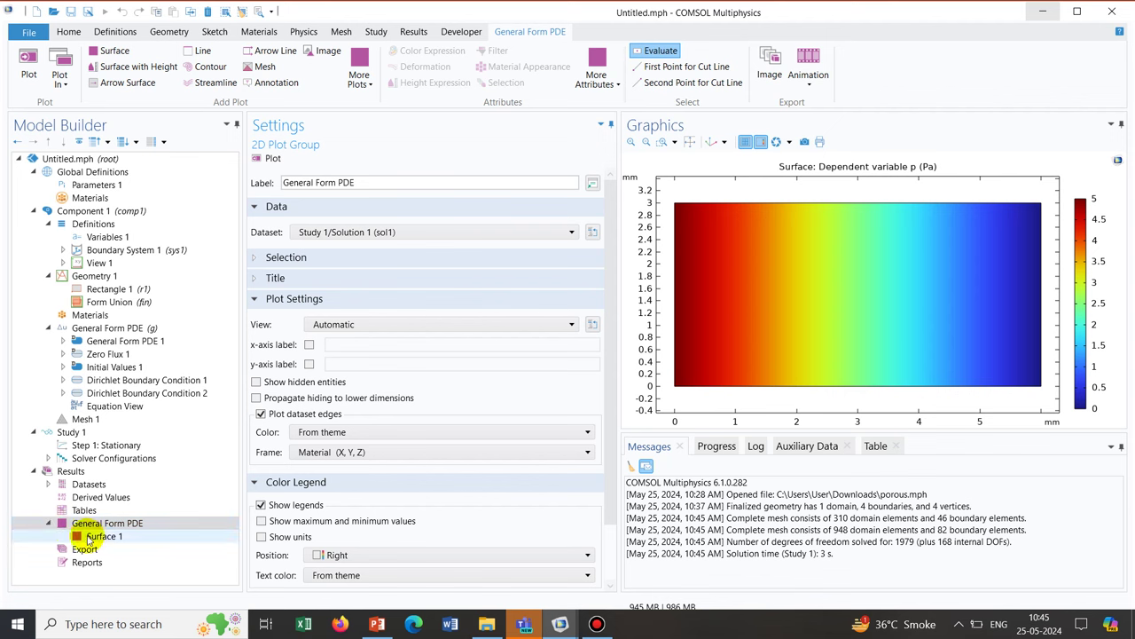
click(94, 535)
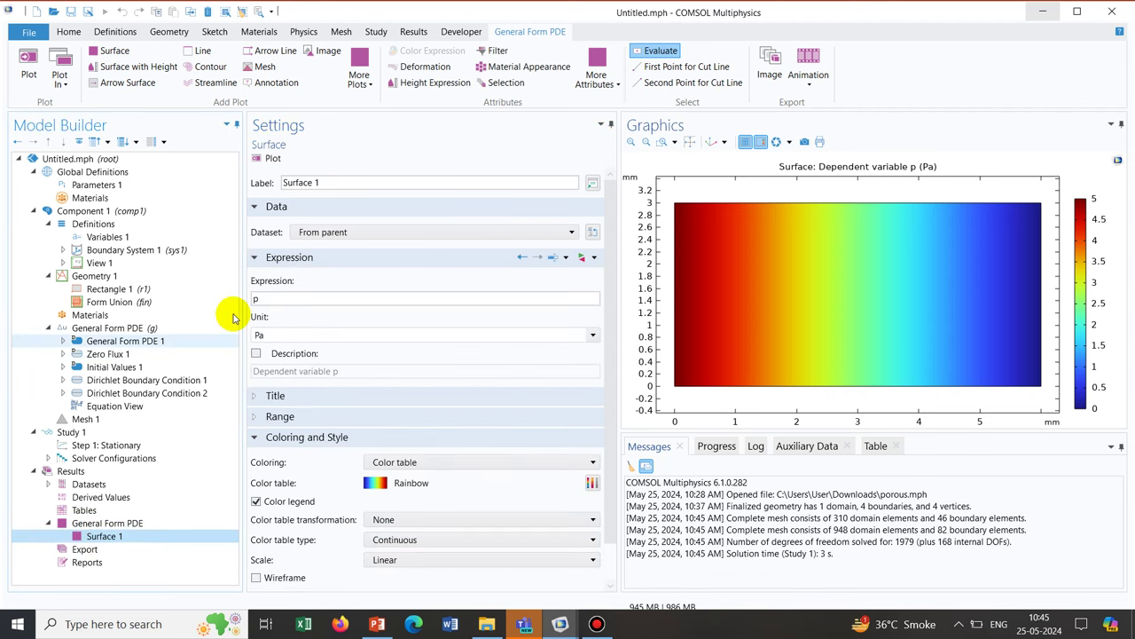
click(266, 297)
double_click(266, 298)
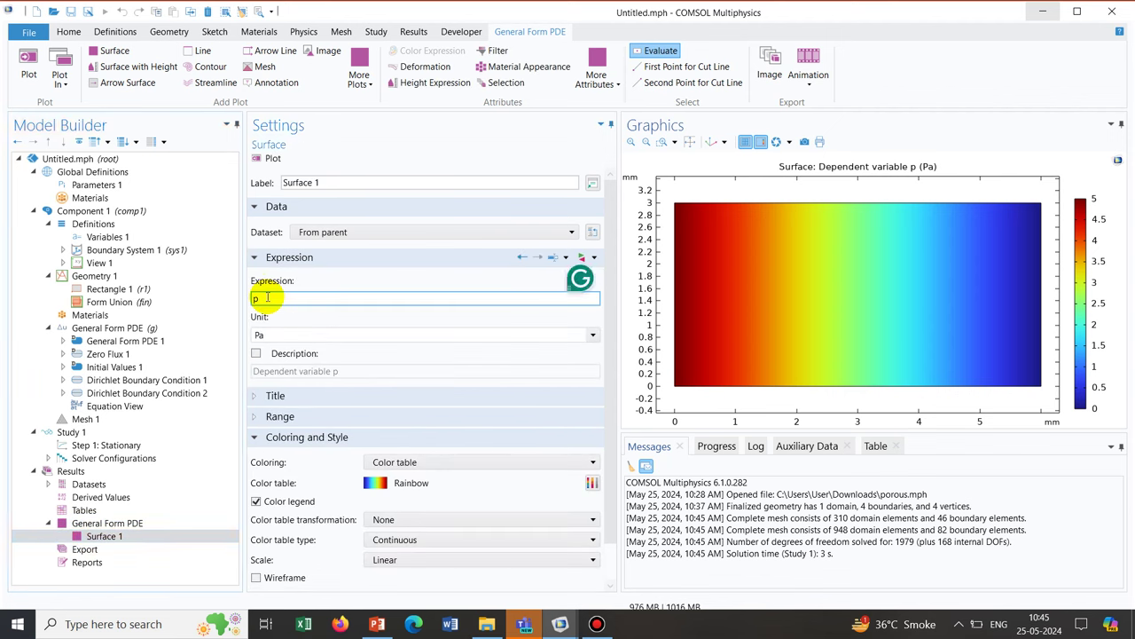
text(u)
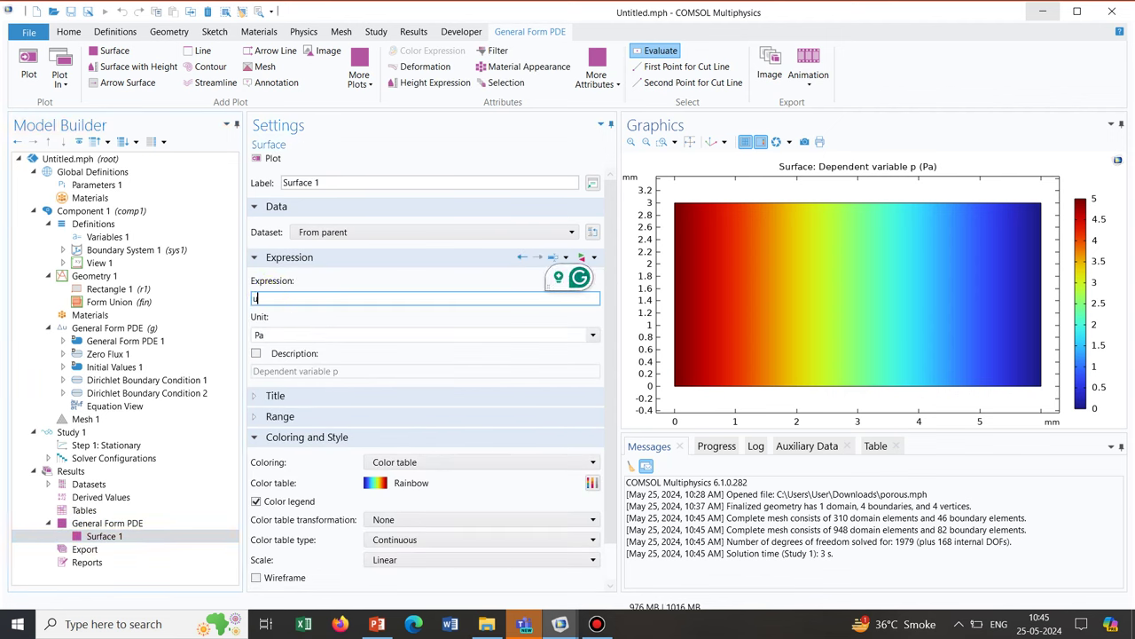
text(_p)
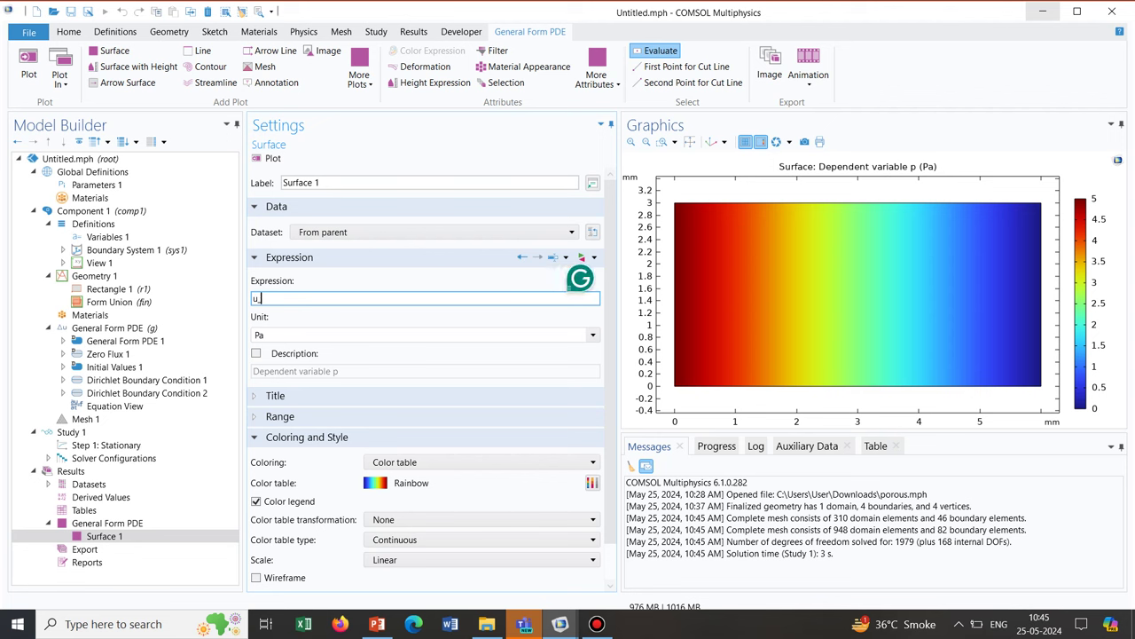
click(269, 158)
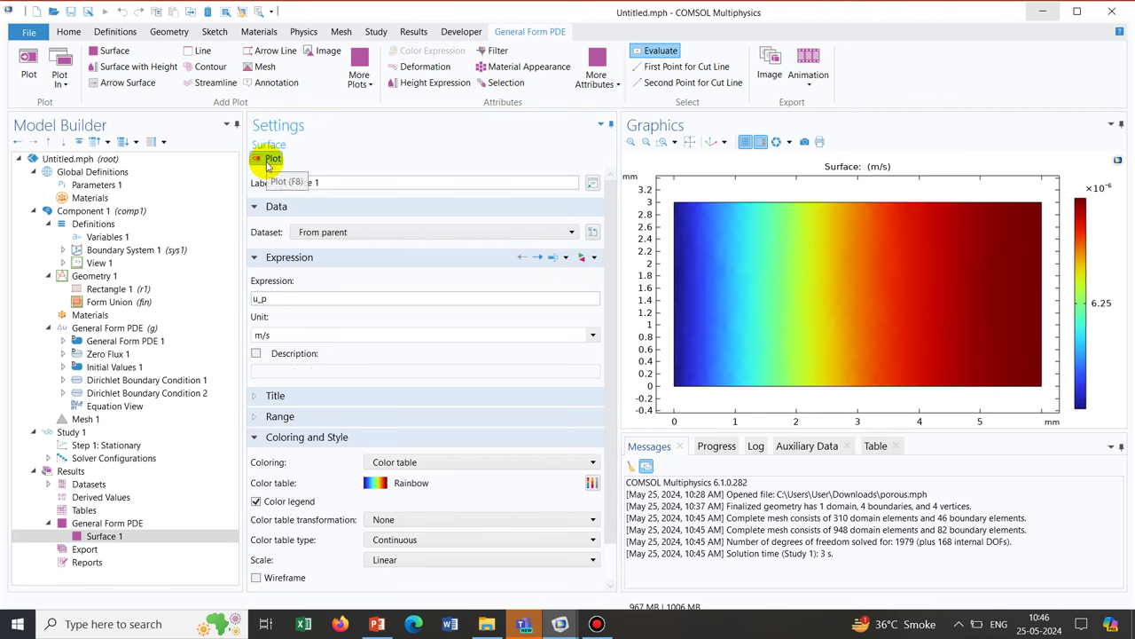
click(275, 298)
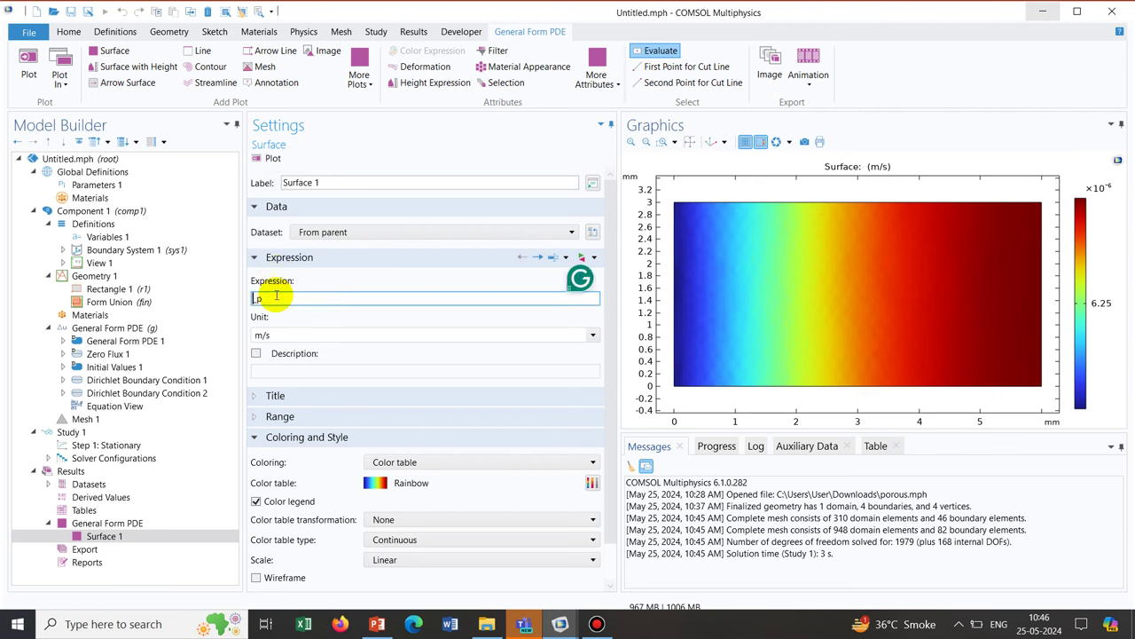
Step: Change the Surface 1 expression to v_p and replot, showing near-zero vertical velocity
text(v_)
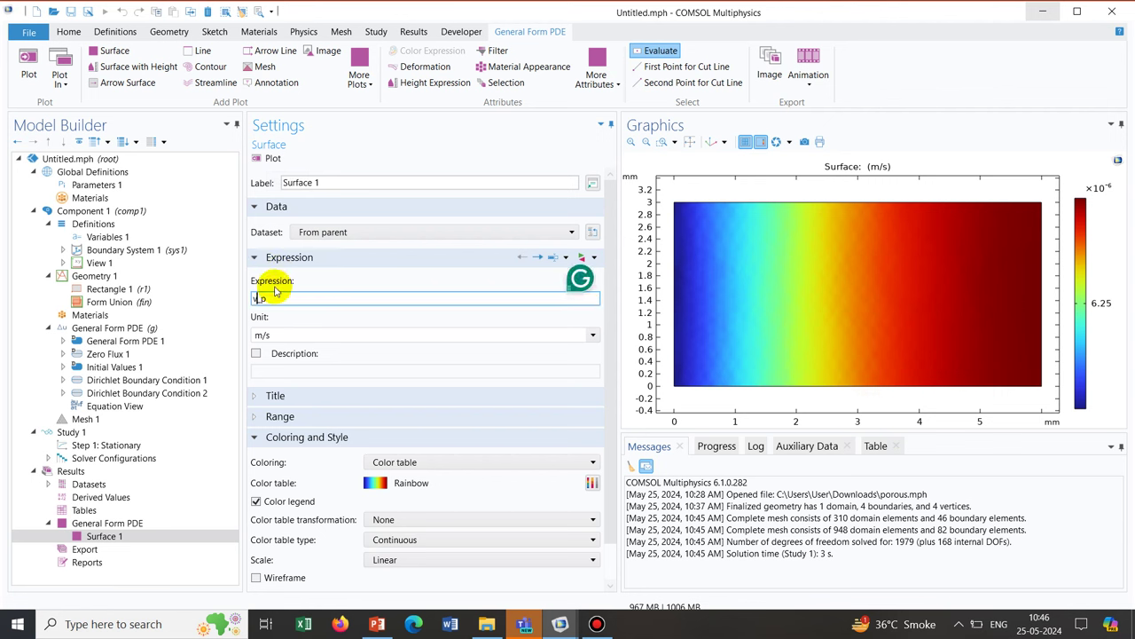
click(268, 159)
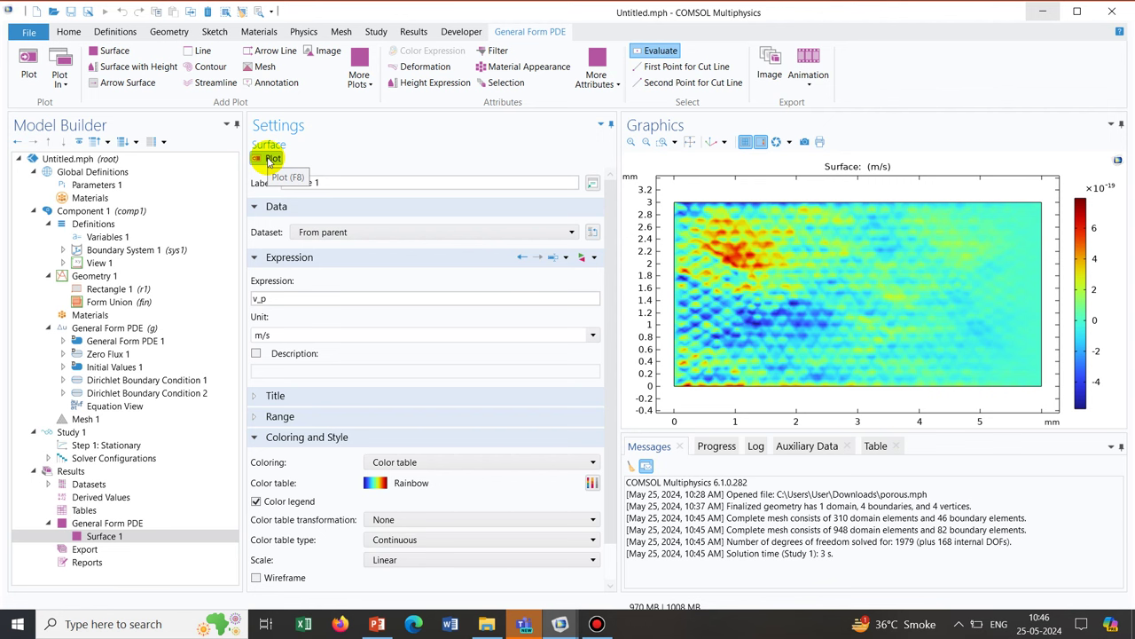
click(302, 179)
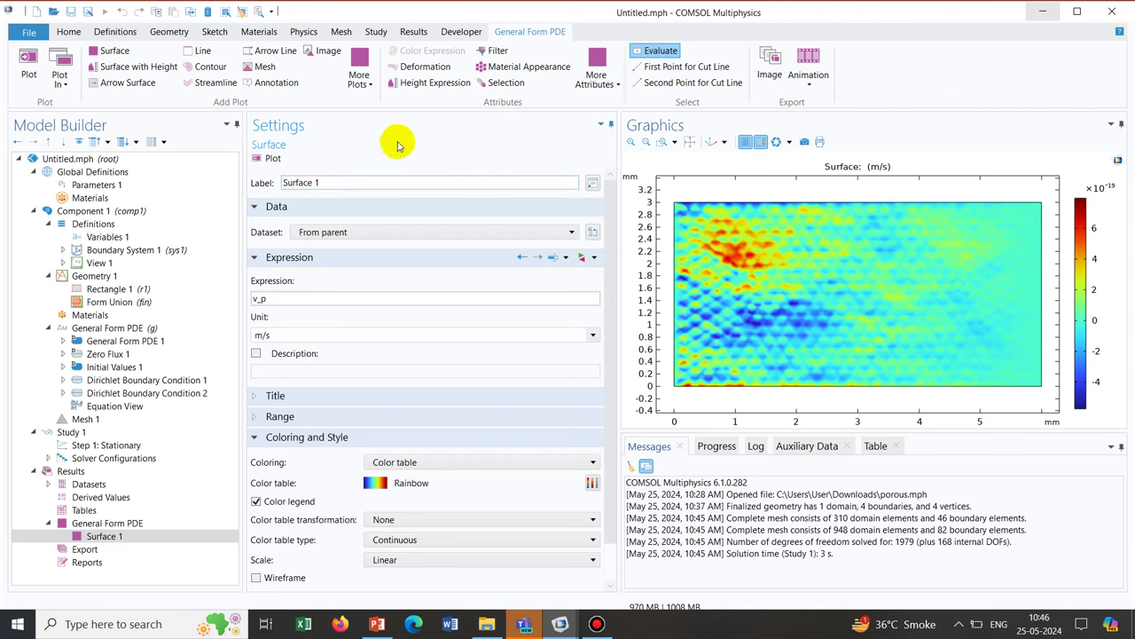
mouse_move(533, 7)
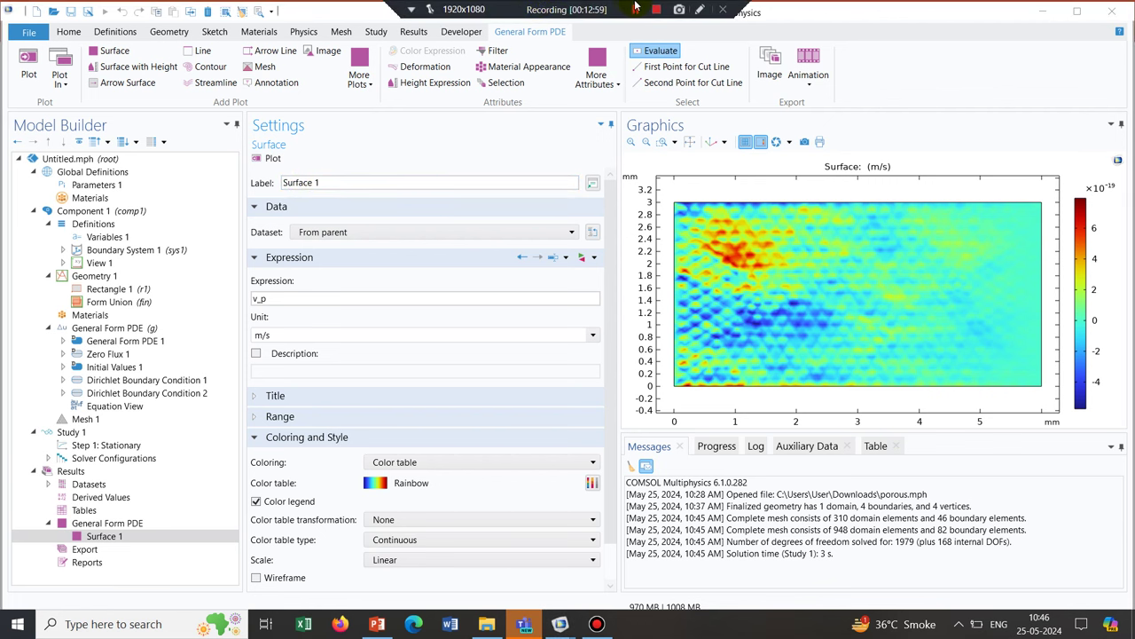